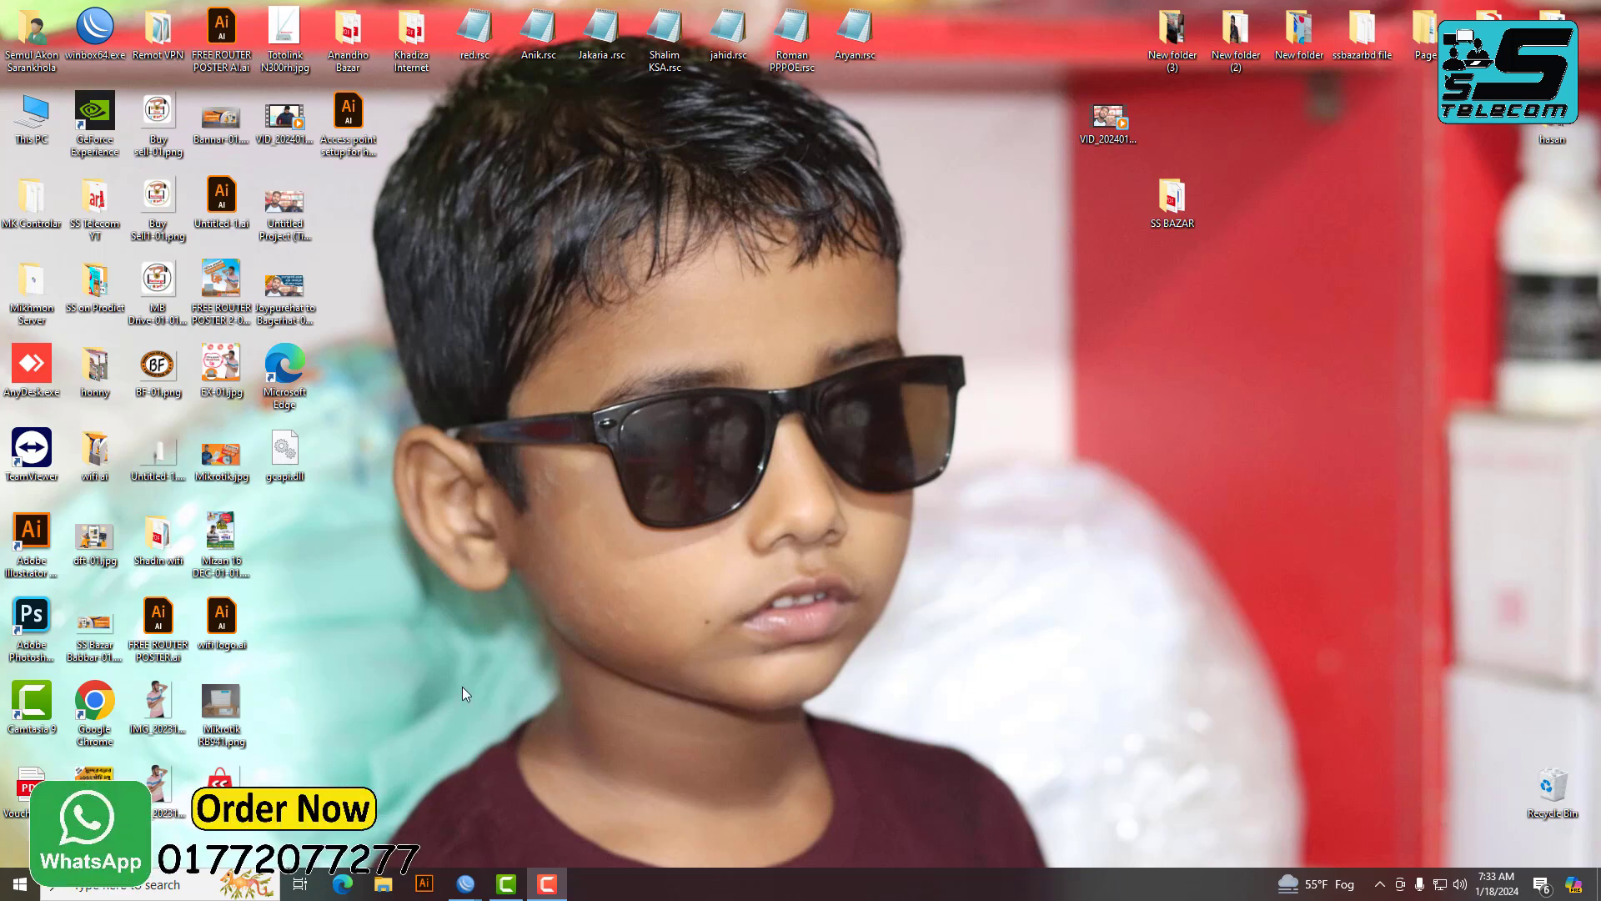
Bring up WinBox, dismiss the Cloud DDNS settings and show the IP address list.
mouse_move(466, 886)
left_click(574, 833)
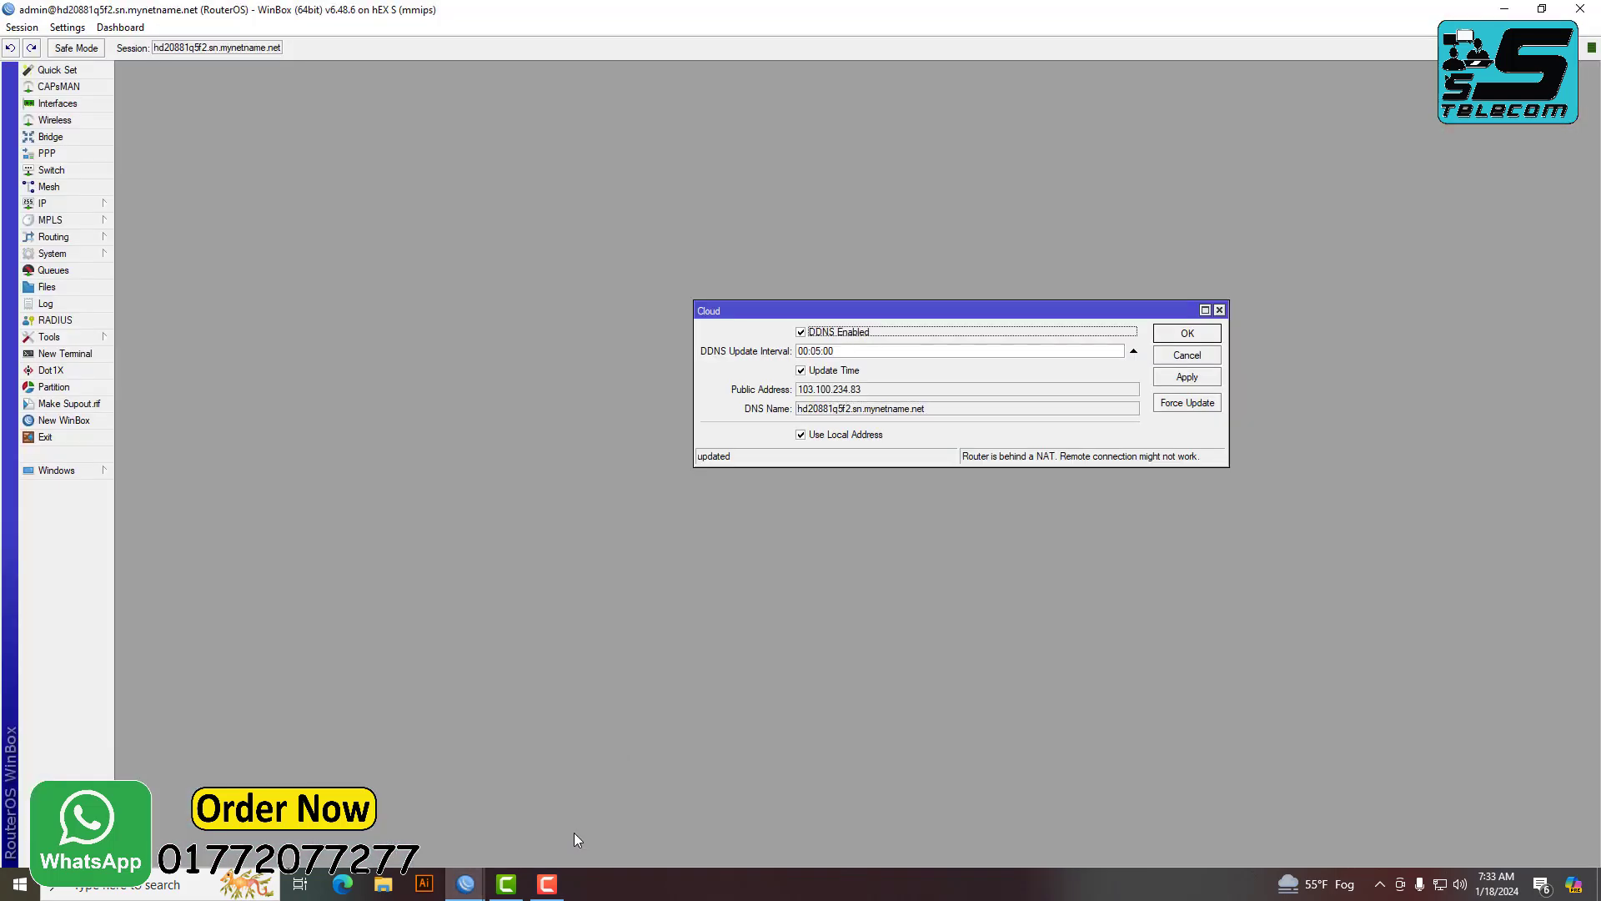
left_click(1220, 310)
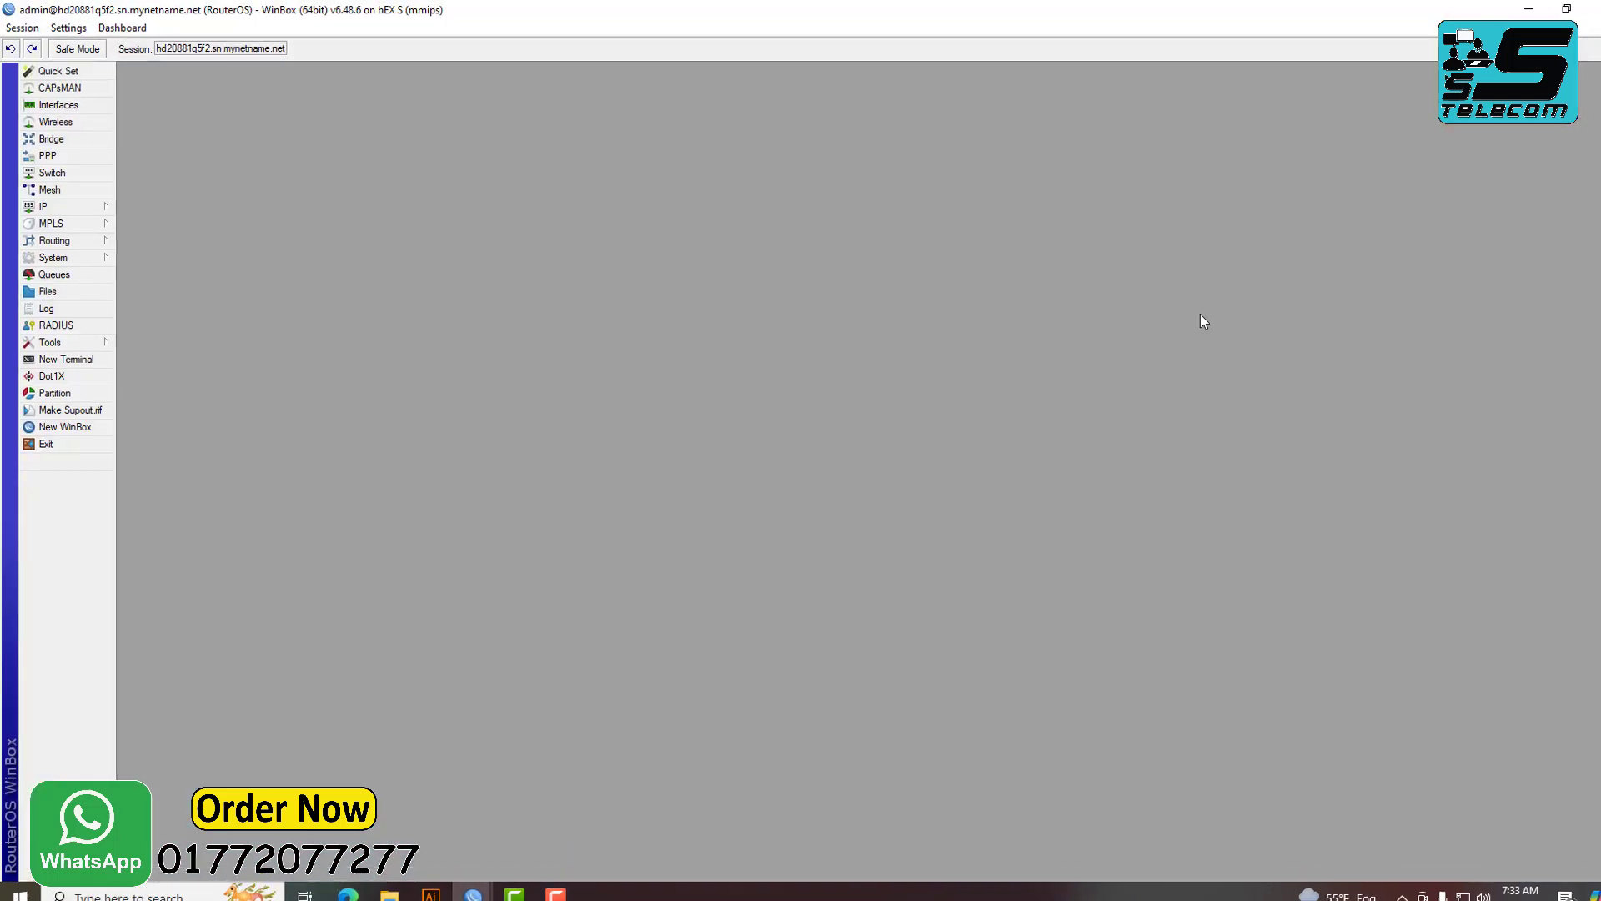
left_click(87, 302)
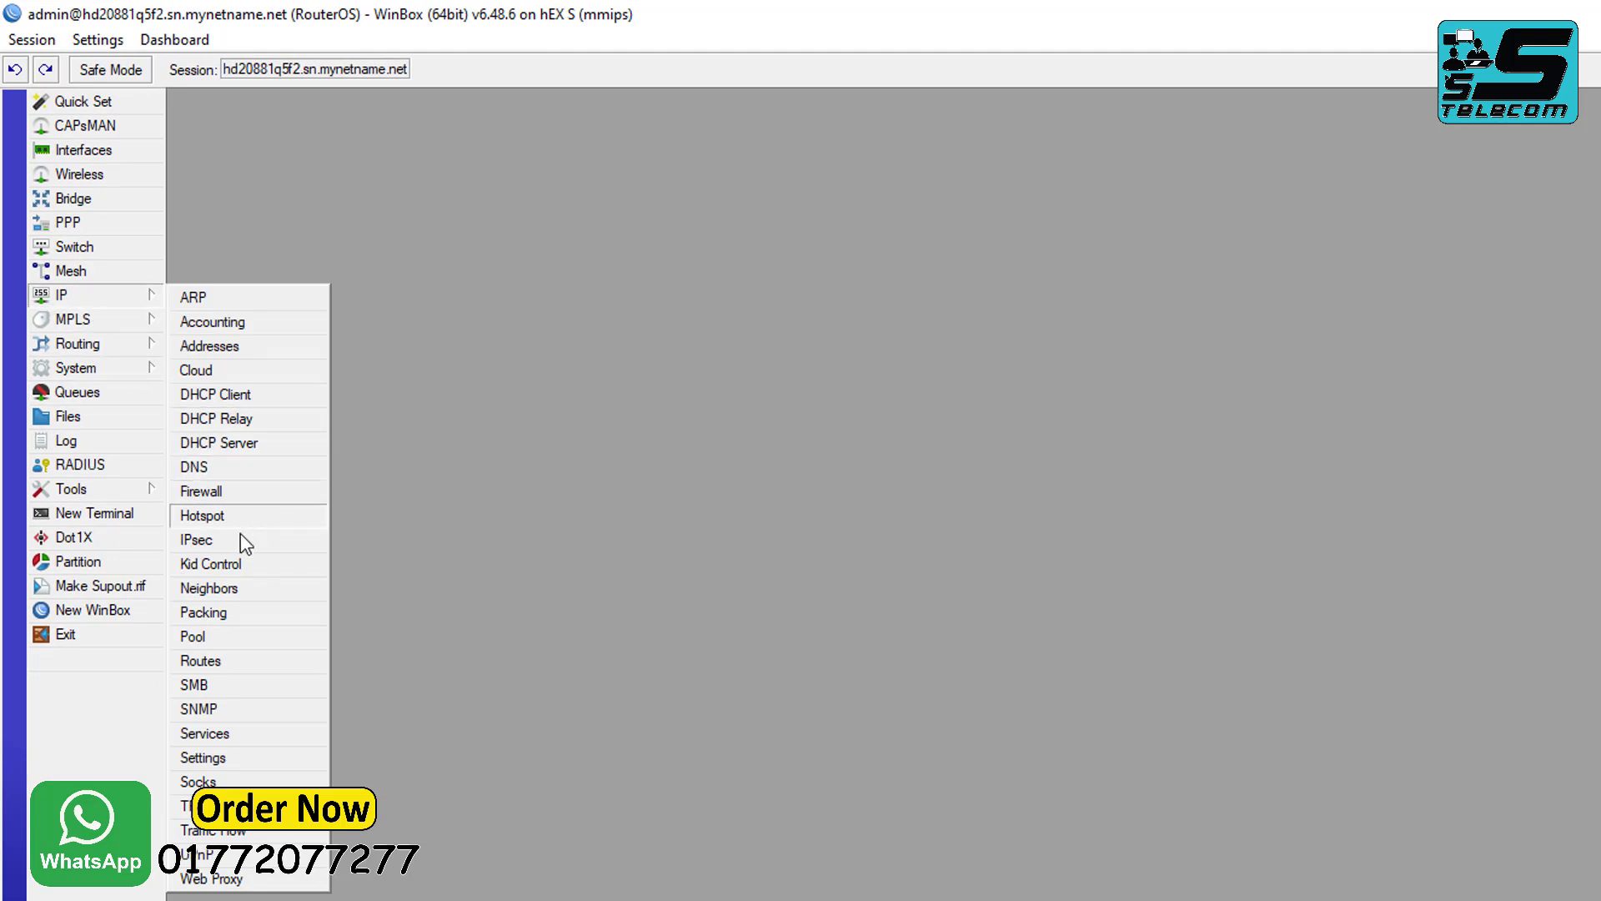
left_click(227, 349)
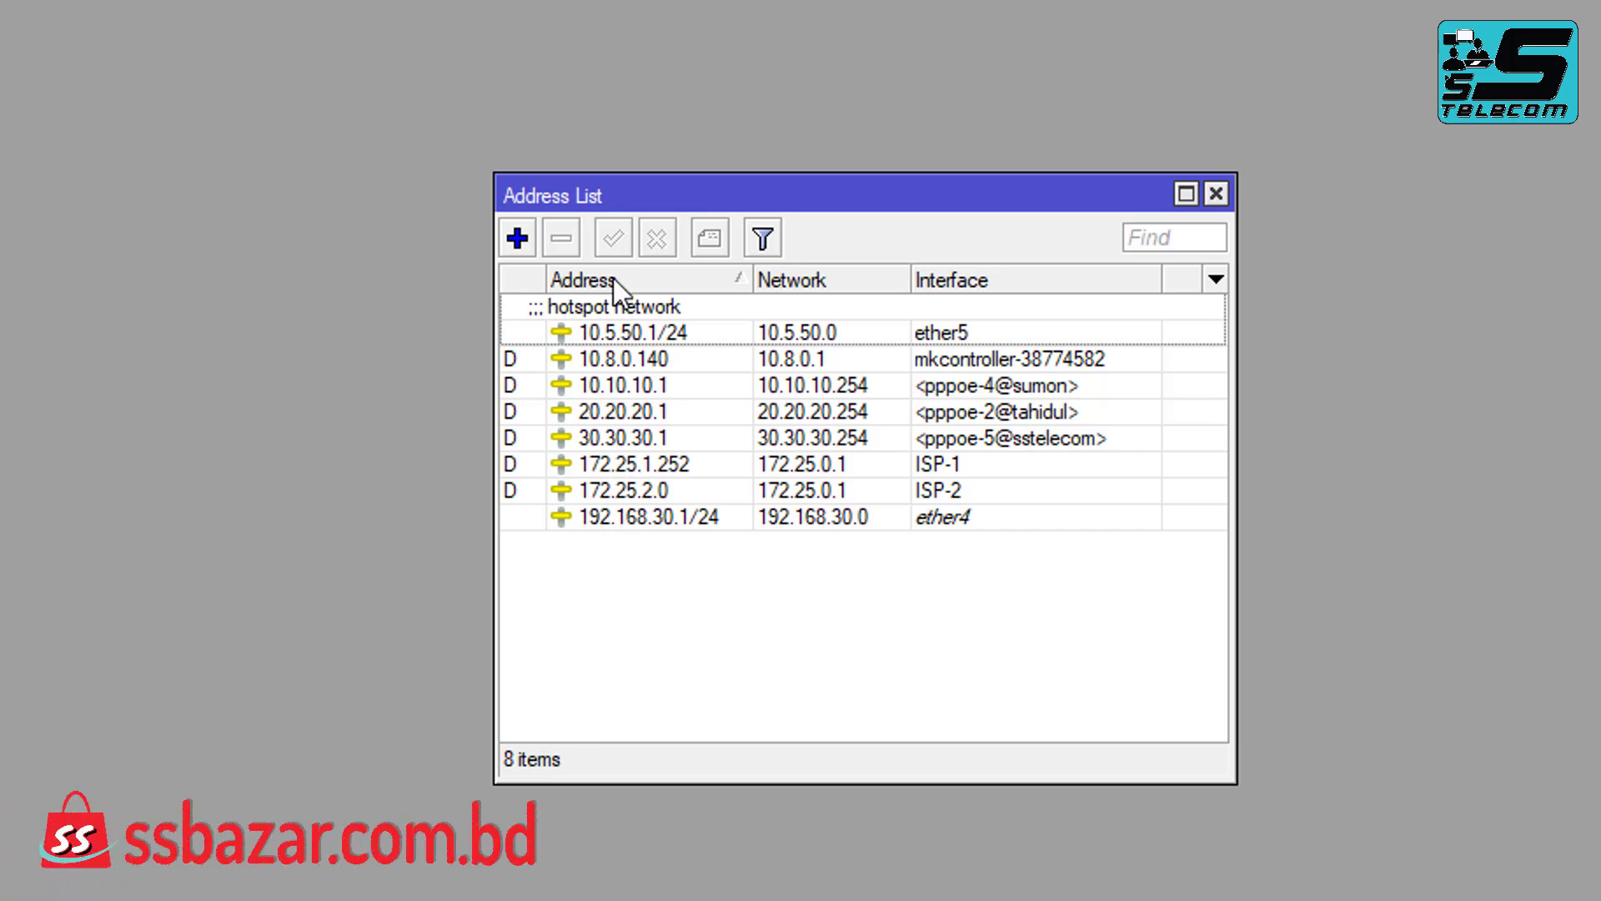
Copy 10.5.50.1 from the 10.5.50.1/24 address entry, then minimize WinBox.
left_click(614, 334)
double_click(614, 334)
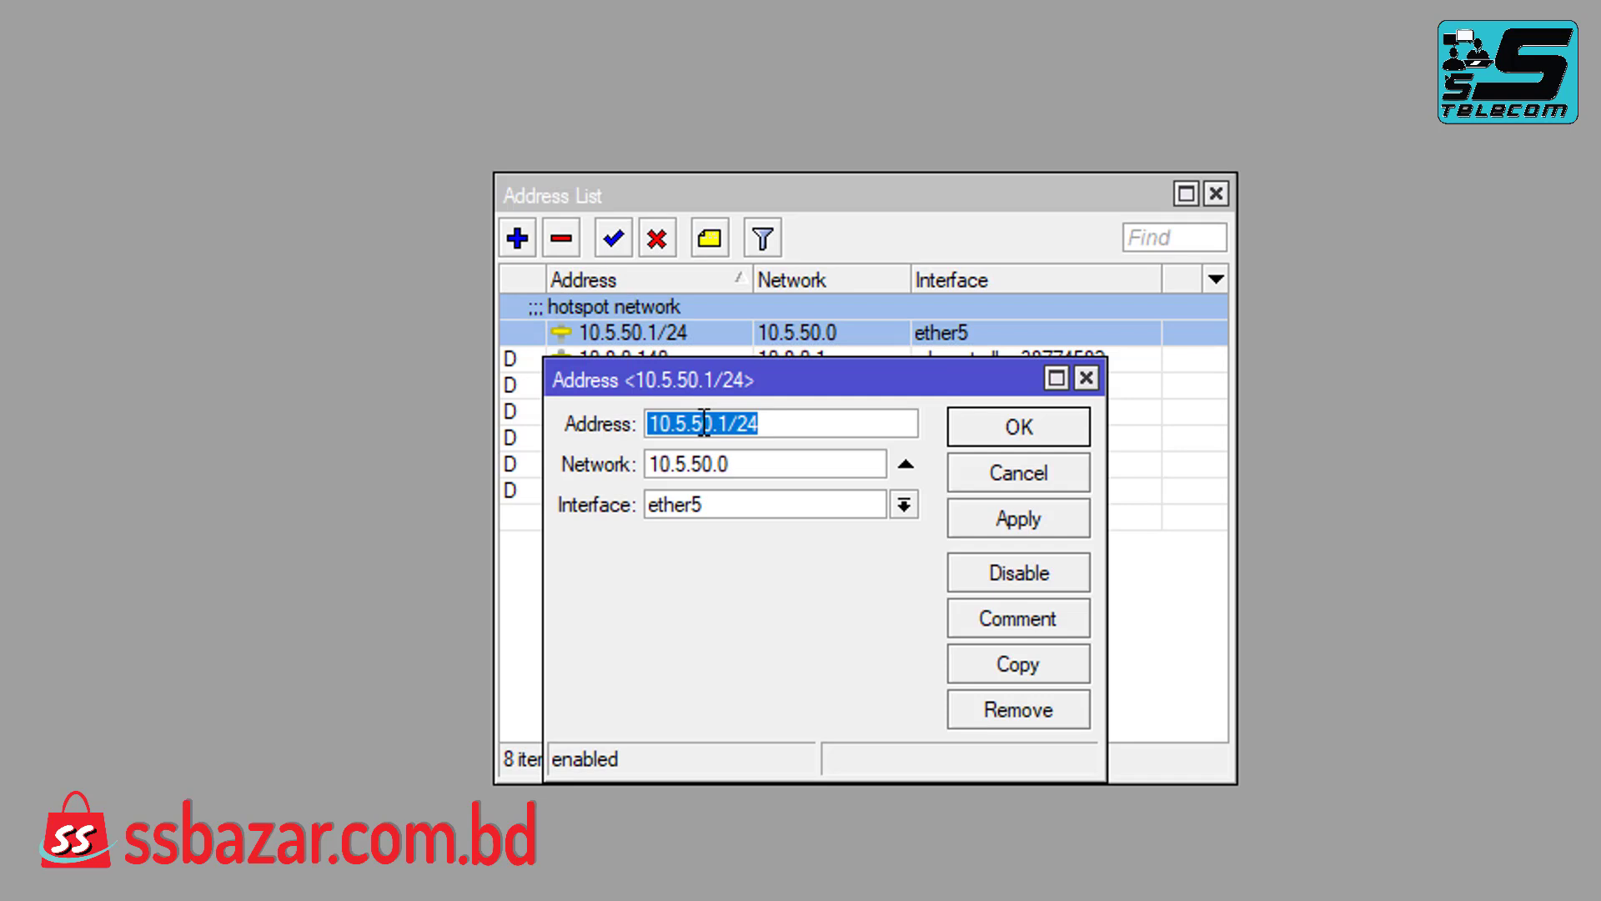
left_click_drag(729, 423, 652, 423)
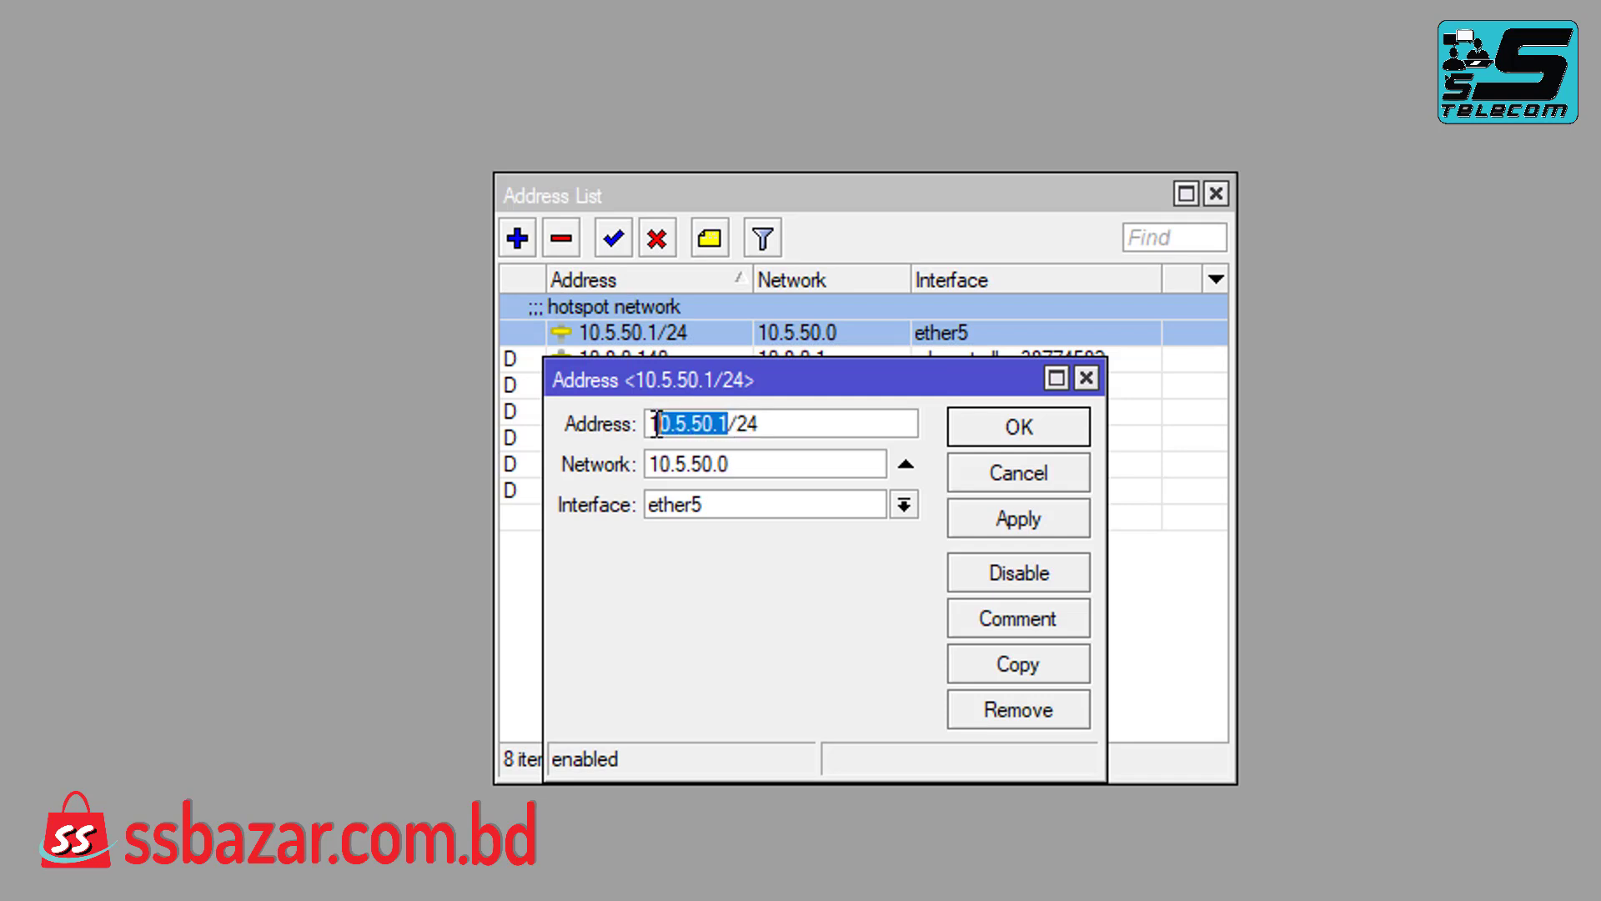
right_click(699, 433)
left_click(779, 500)
left_click(1084, 379)
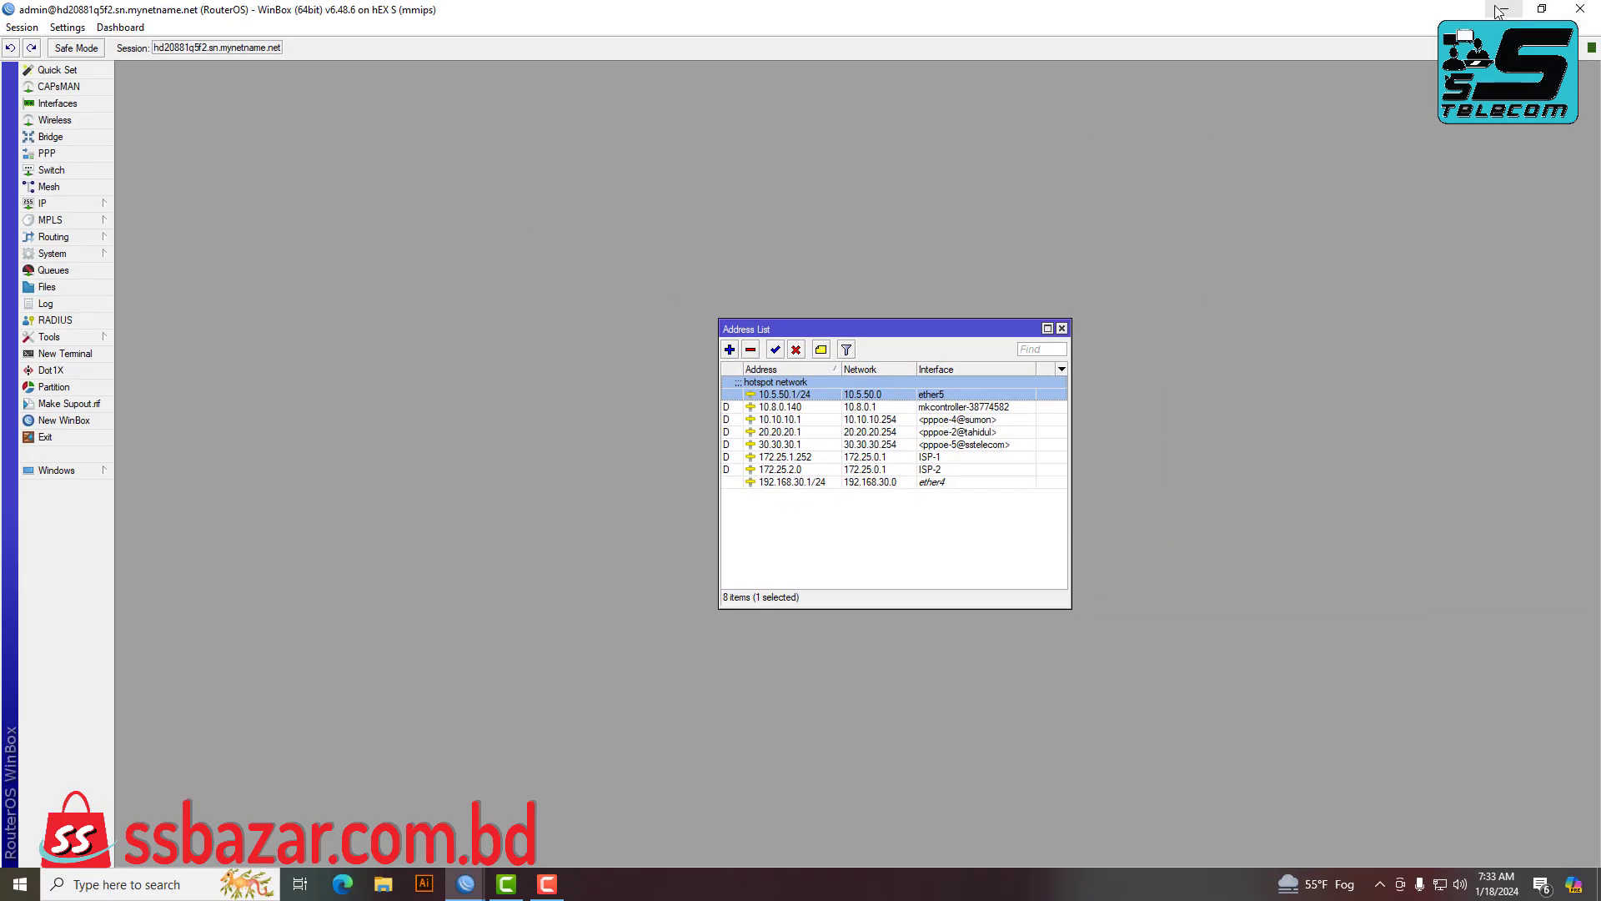
left_click(1500, 10)
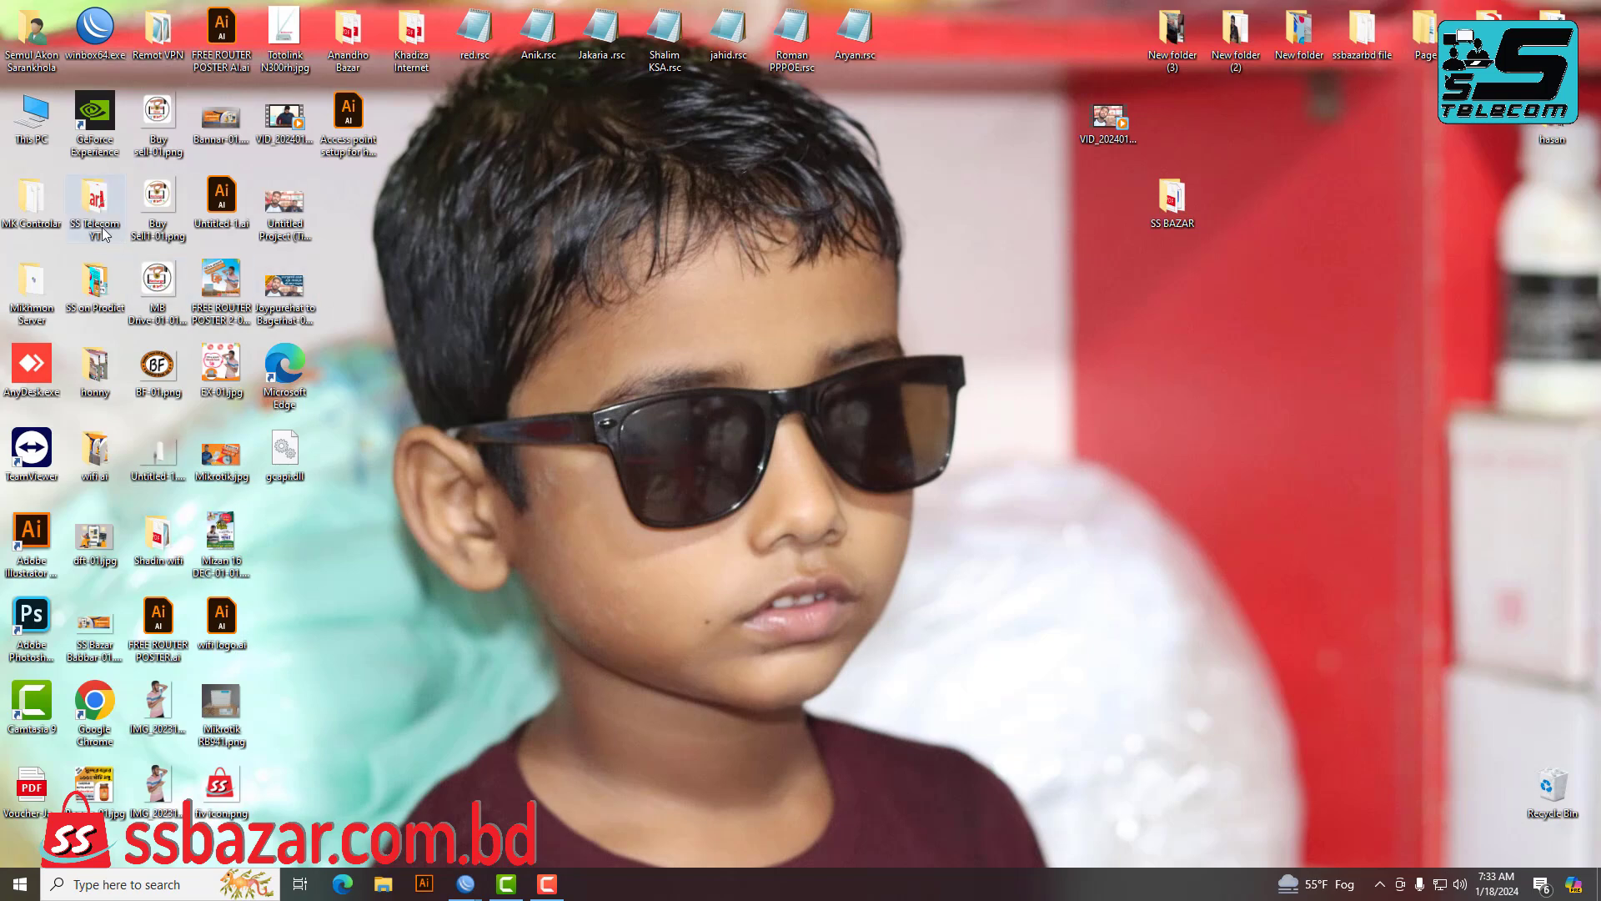
Launch MikhmonServer.exe from the Mikhmon Server folder and open Mikhmon in the browser.
double_click(34, 289)
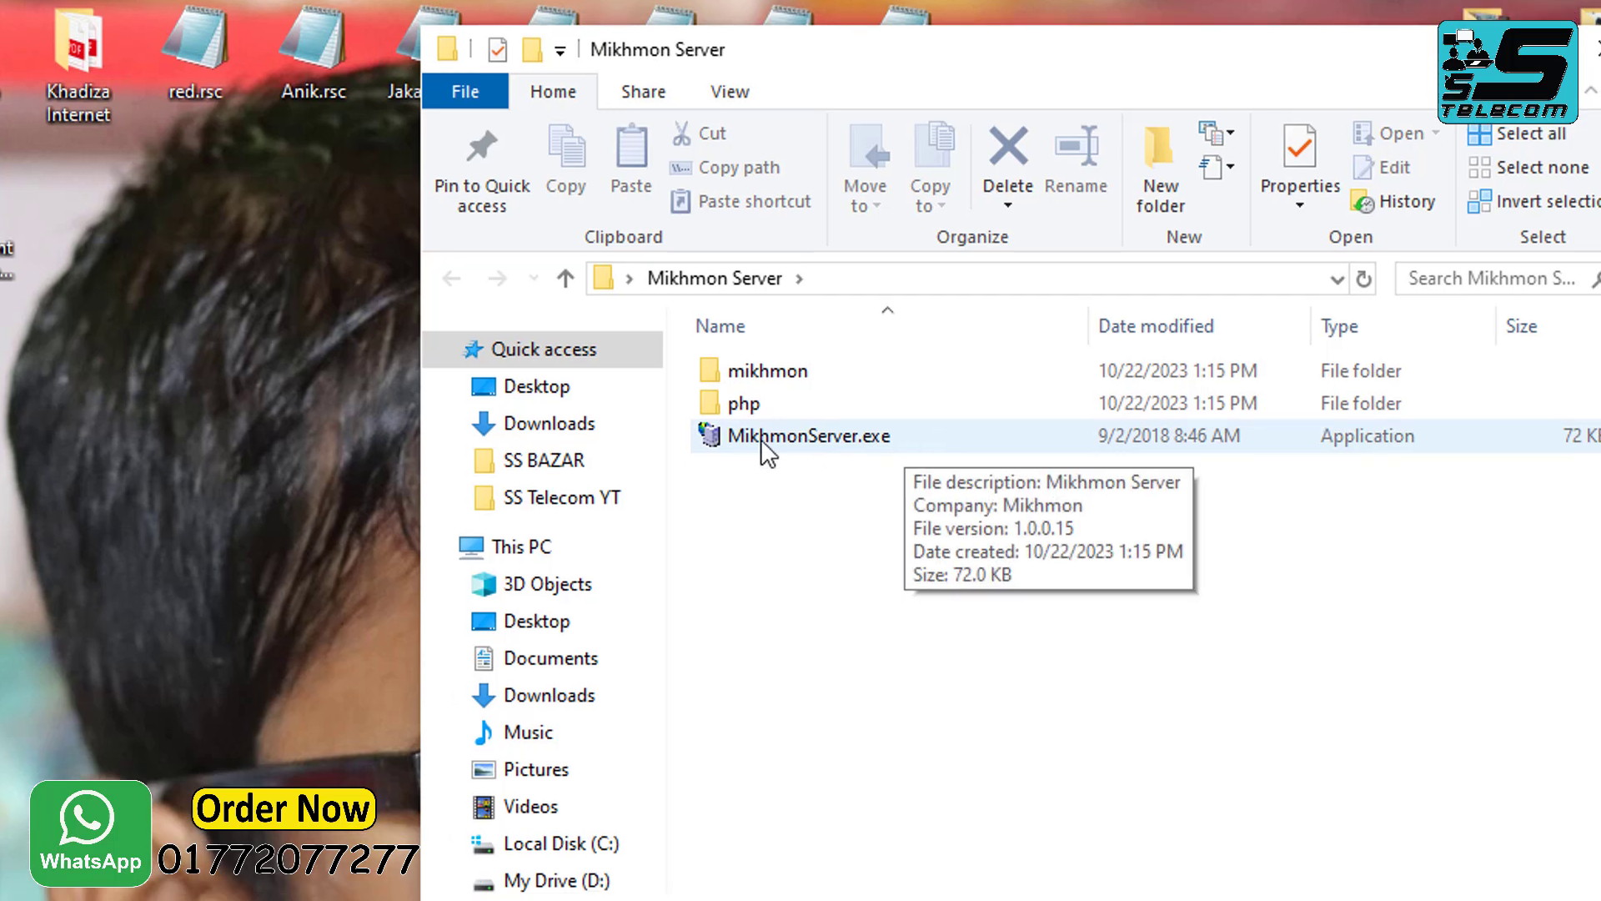
double_click(764, 447)
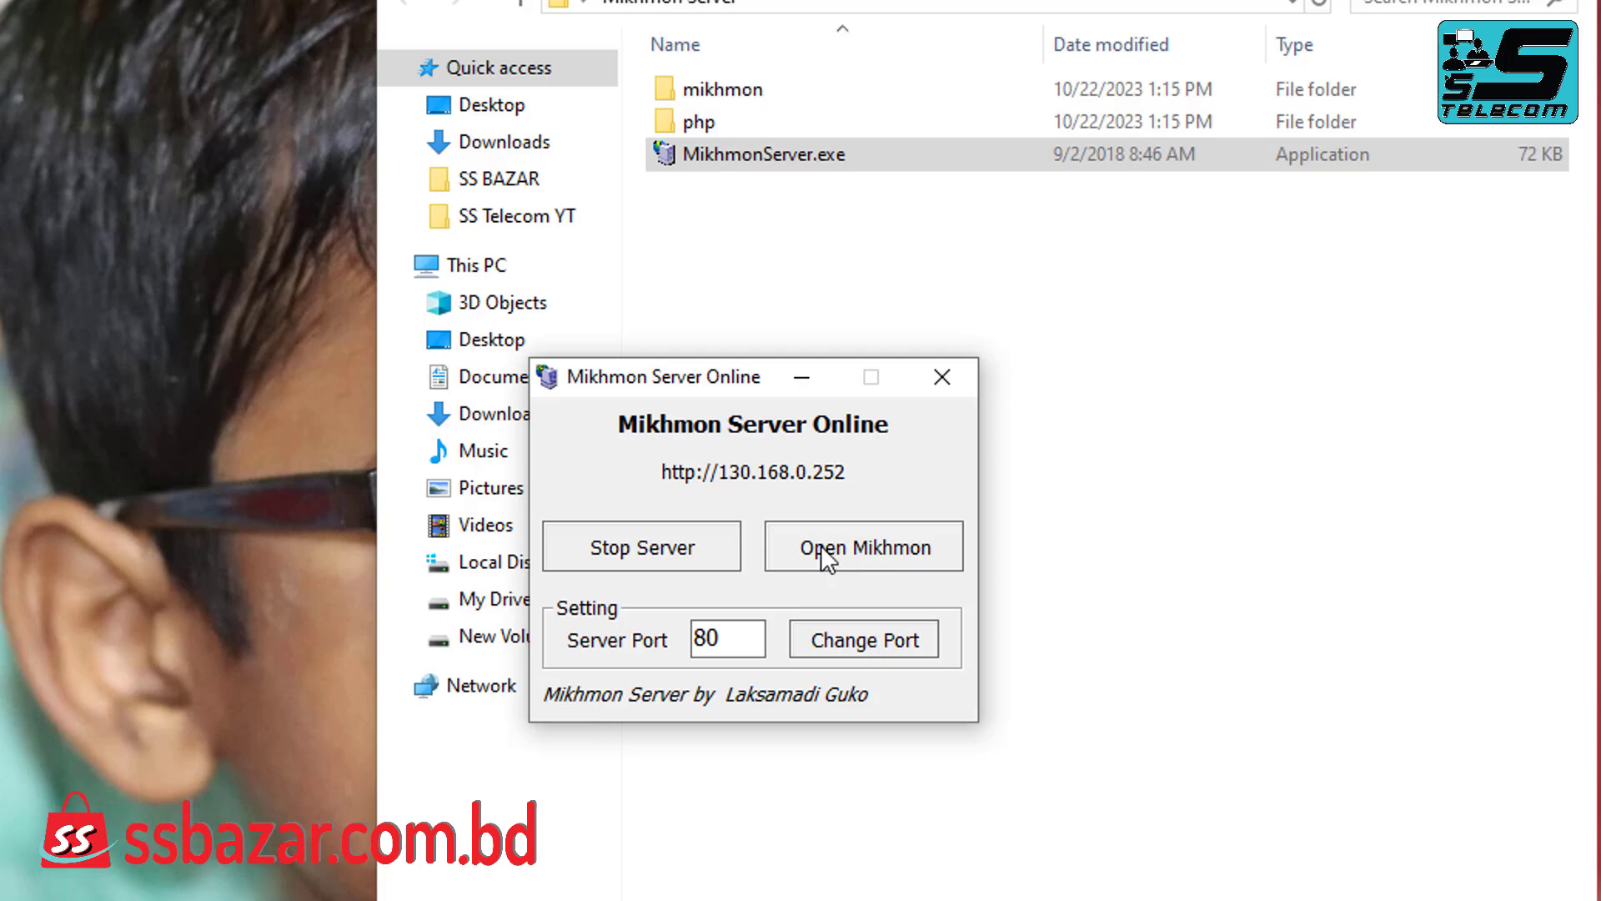
left_click(879, 551)
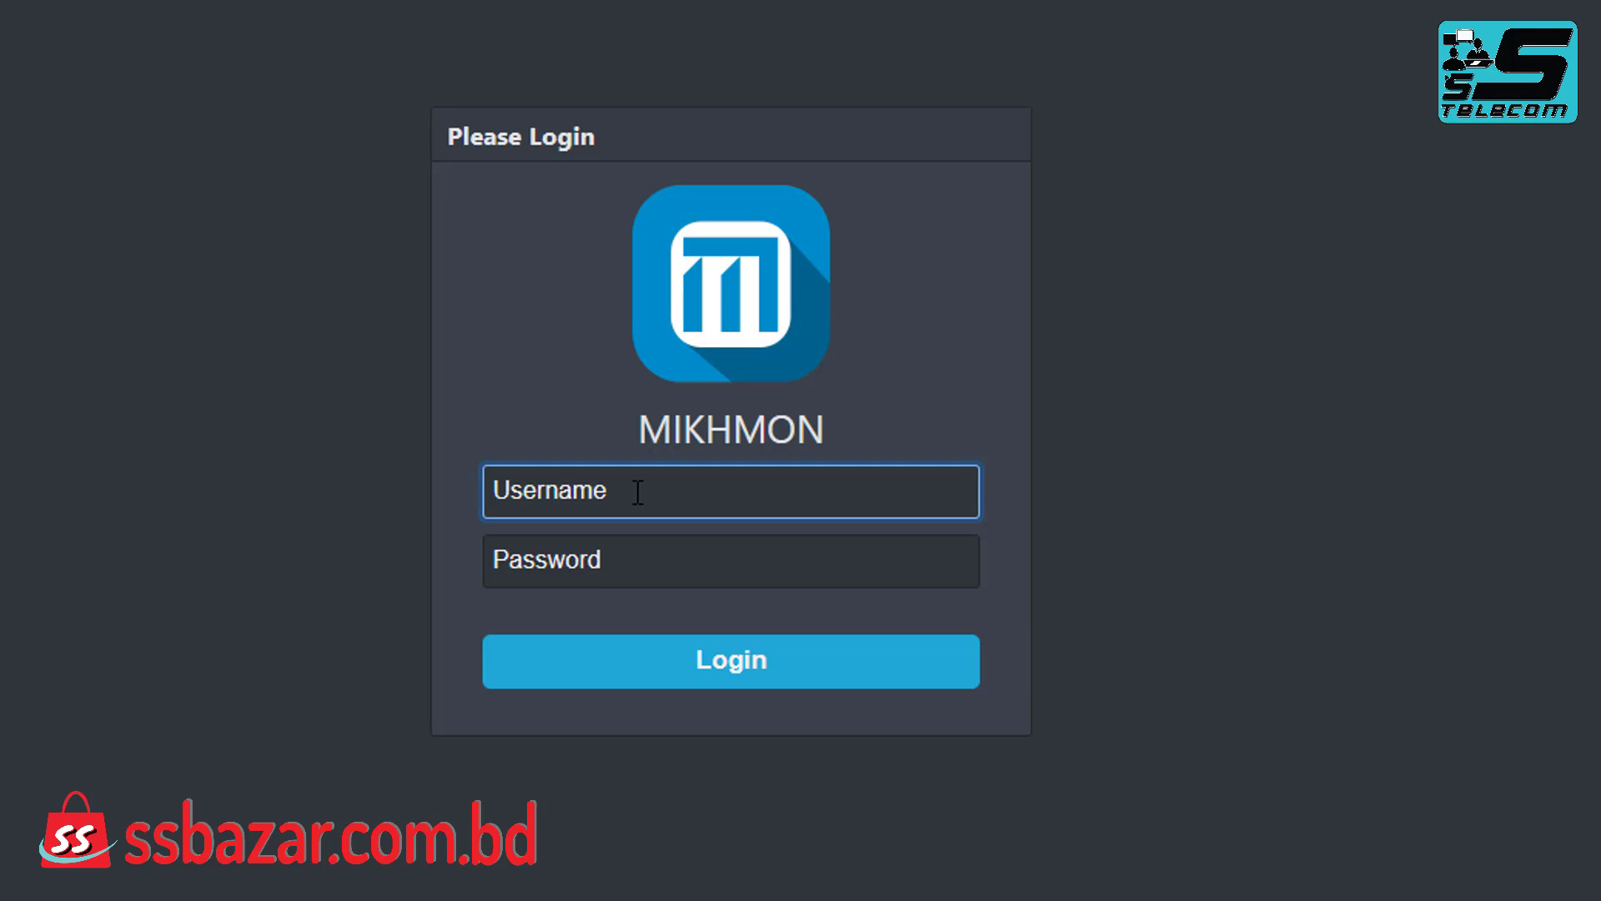
Log in to the Mikhmon admin panel with the mikhmon username and its password.
type("m")
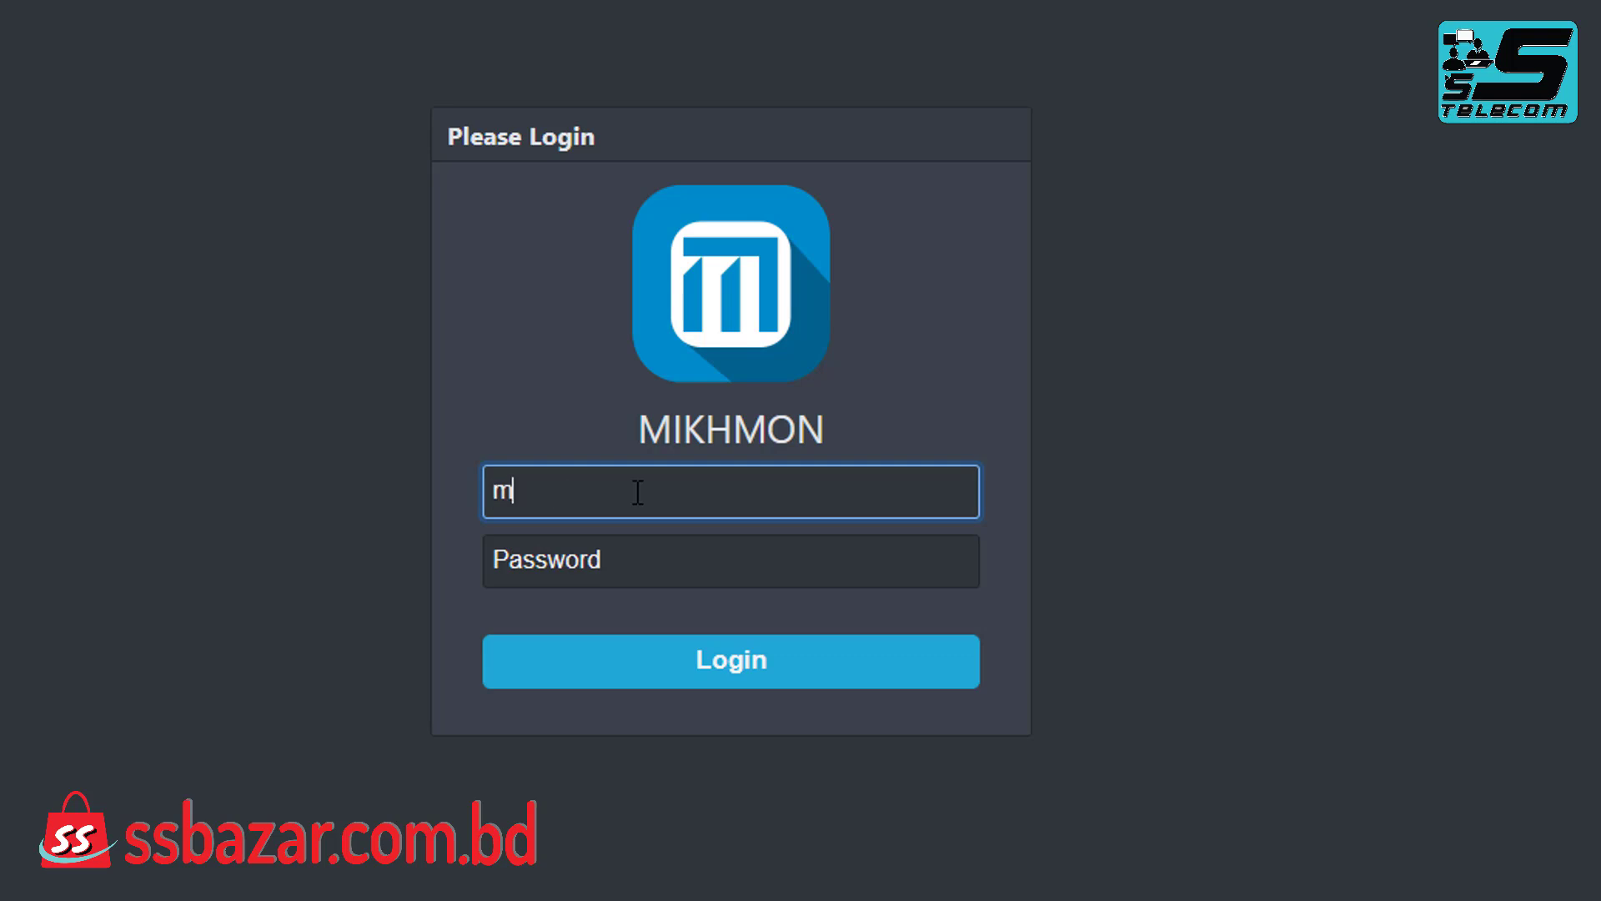
type("ikhmon")
left_click(580, 543)
type("1234")
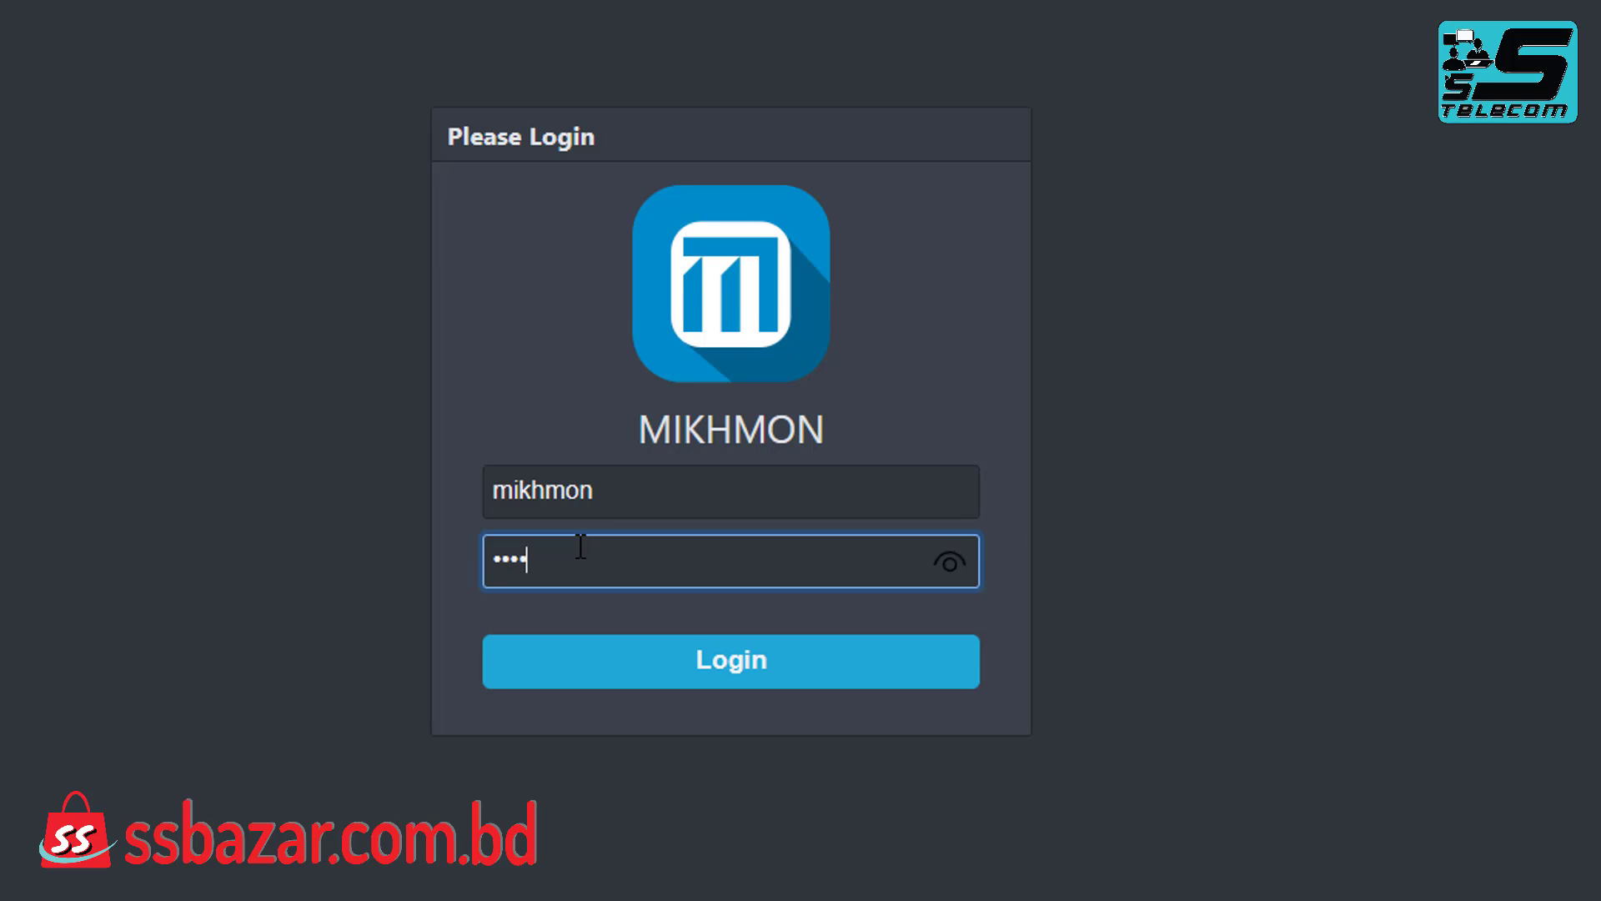
left_click(727, 667)
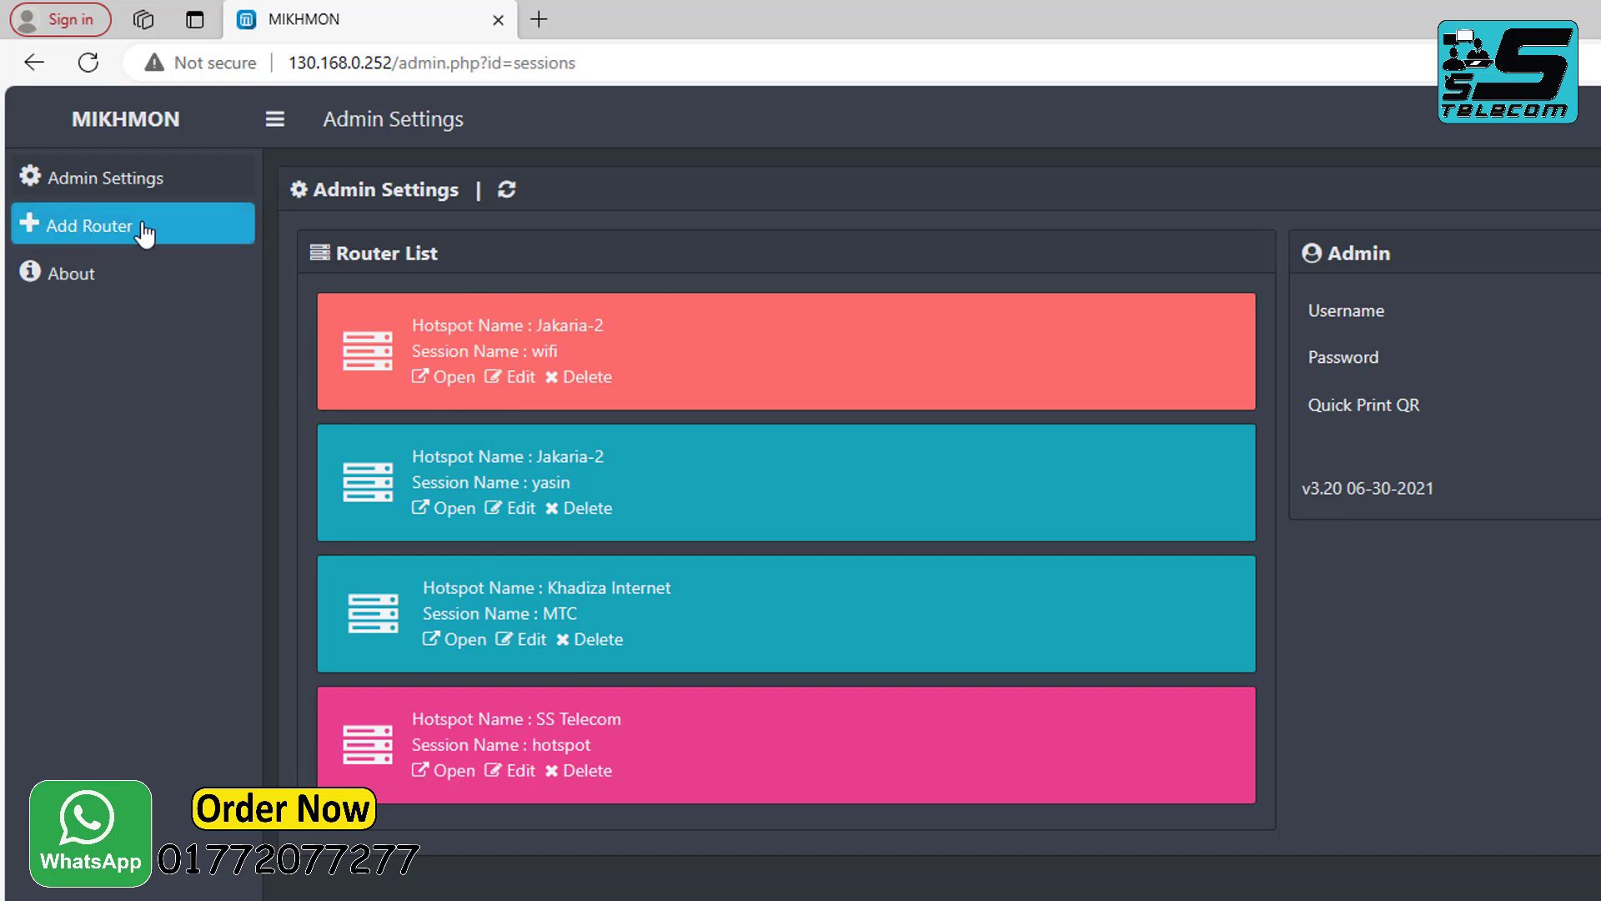
Add a router session named hotspot with MikroTik IP 10.5.50.1, username admin and the router password.
left_click(77, 233)
left_click(736, 311)
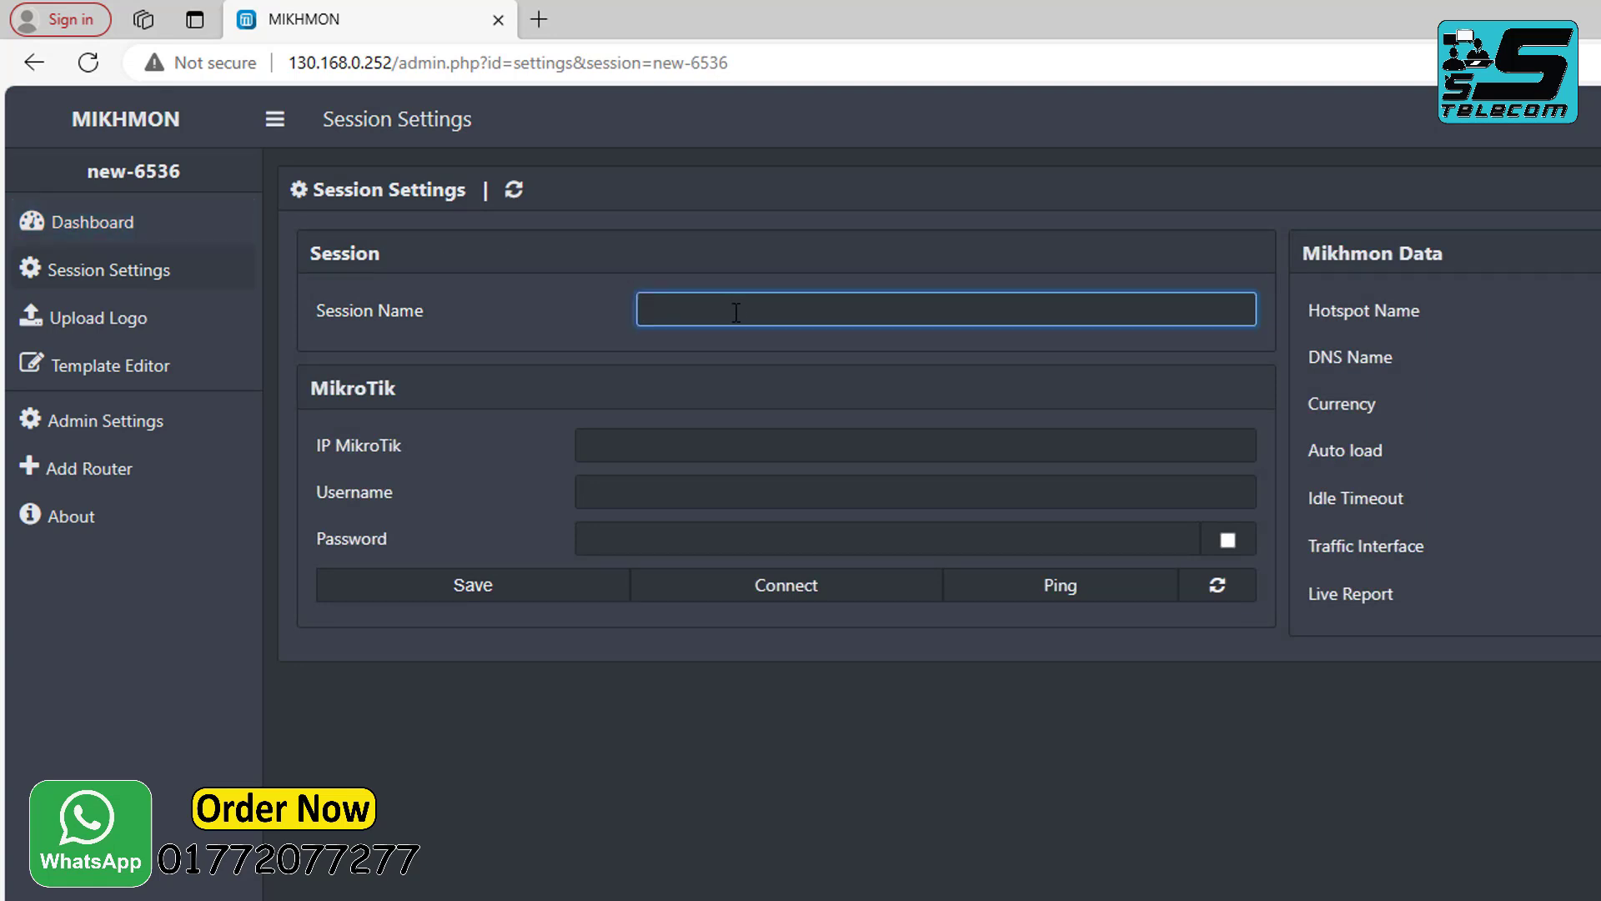
type("hotspot")
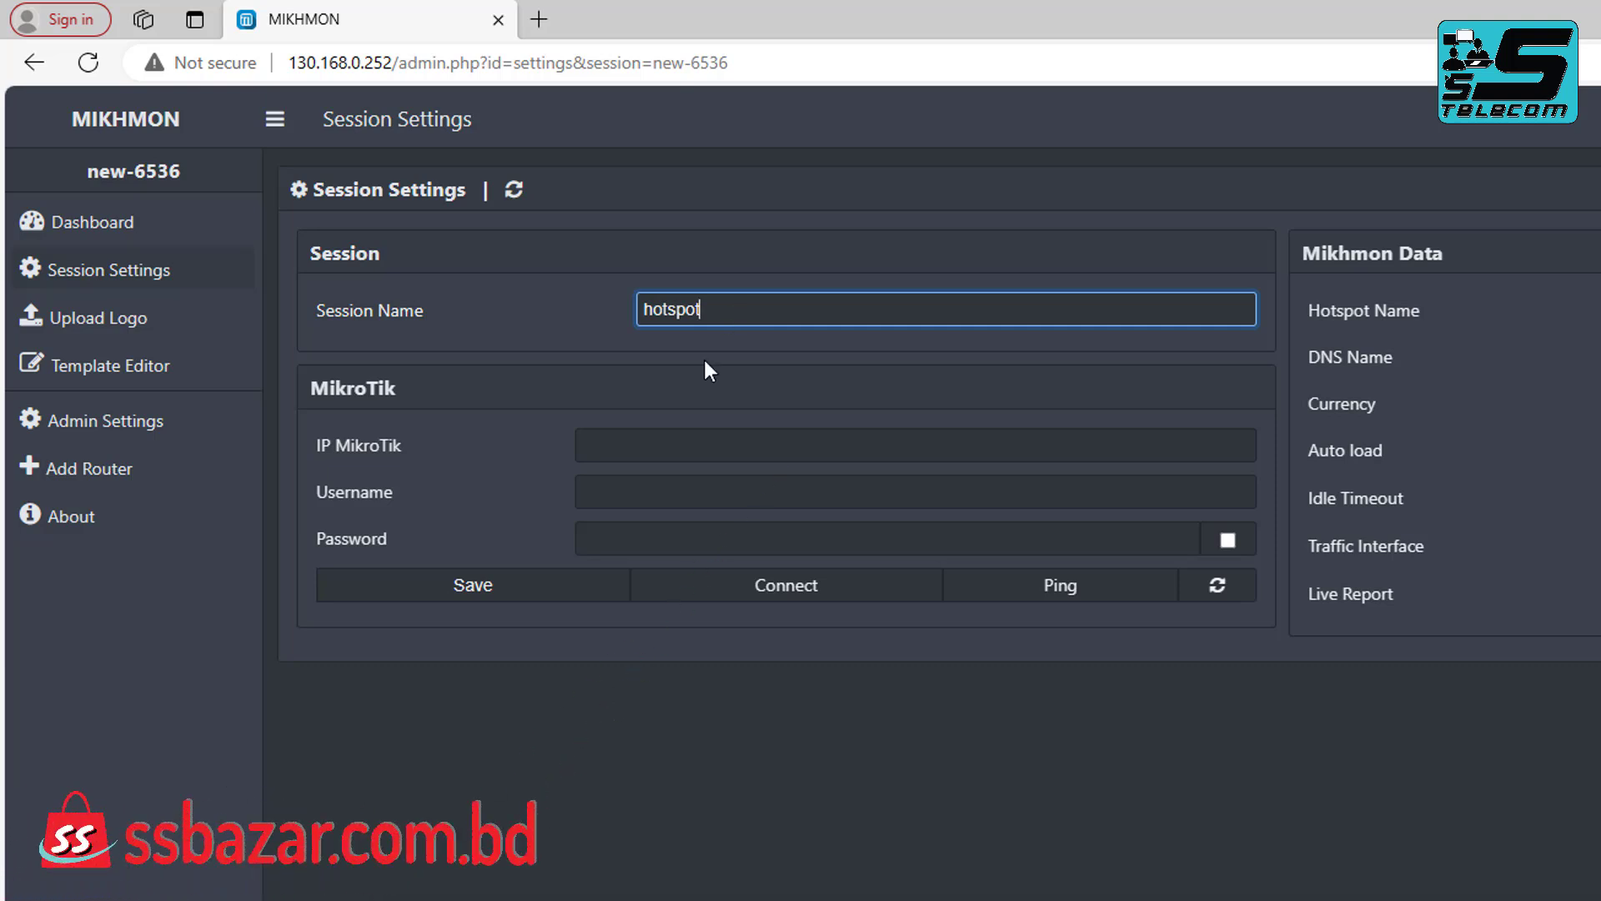
left_click(667, 447)
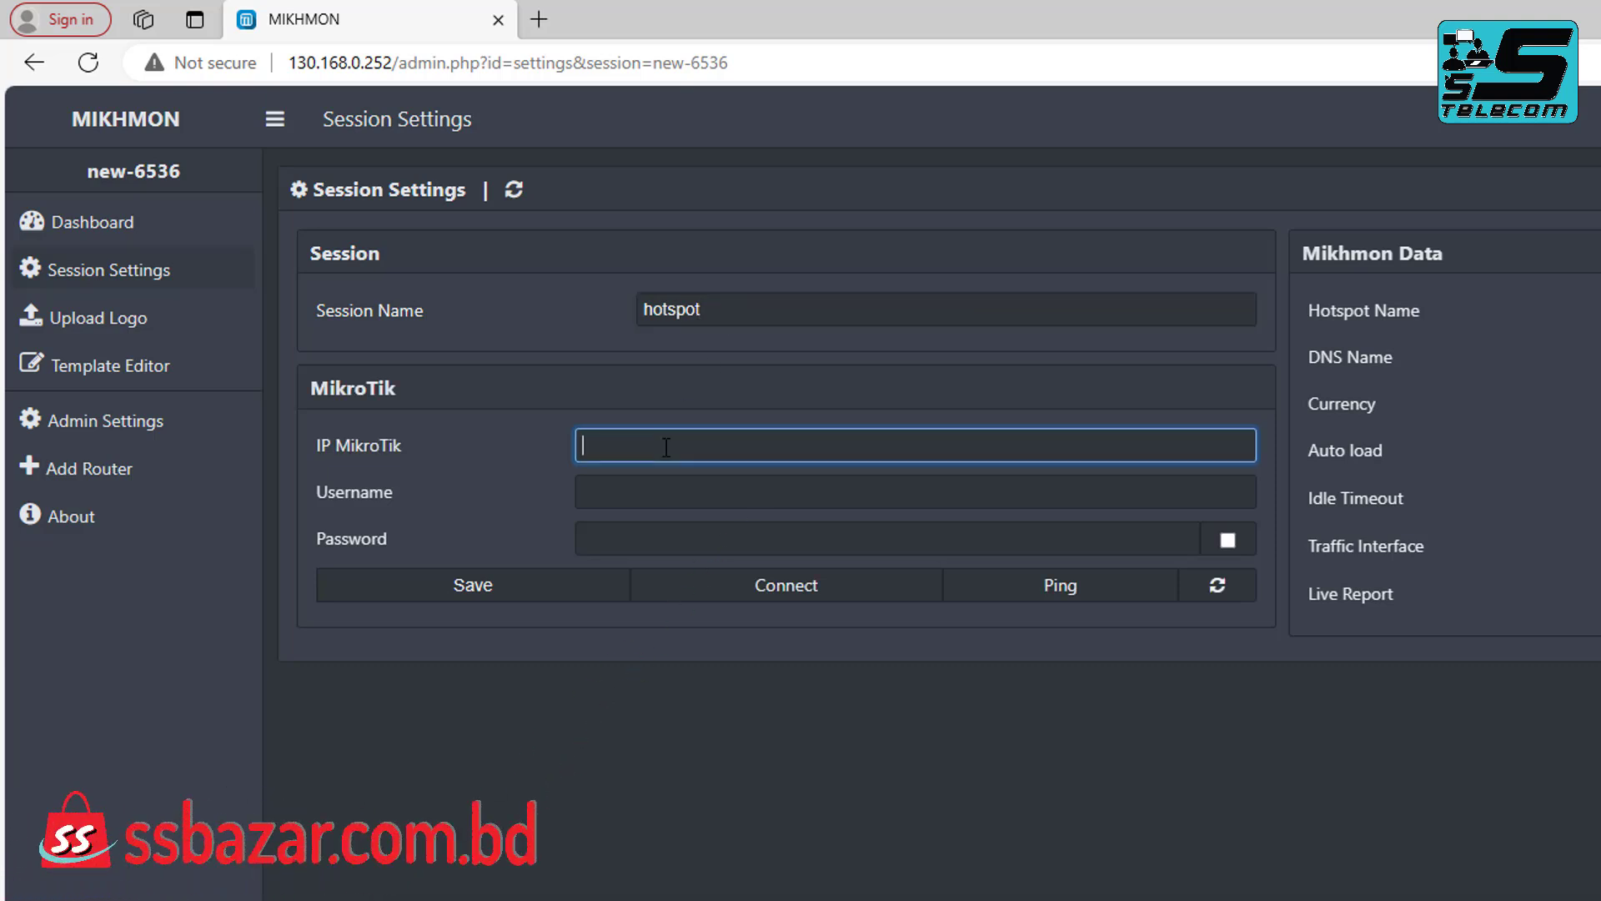
type("10.5.50.1")
left_click(660, 499)
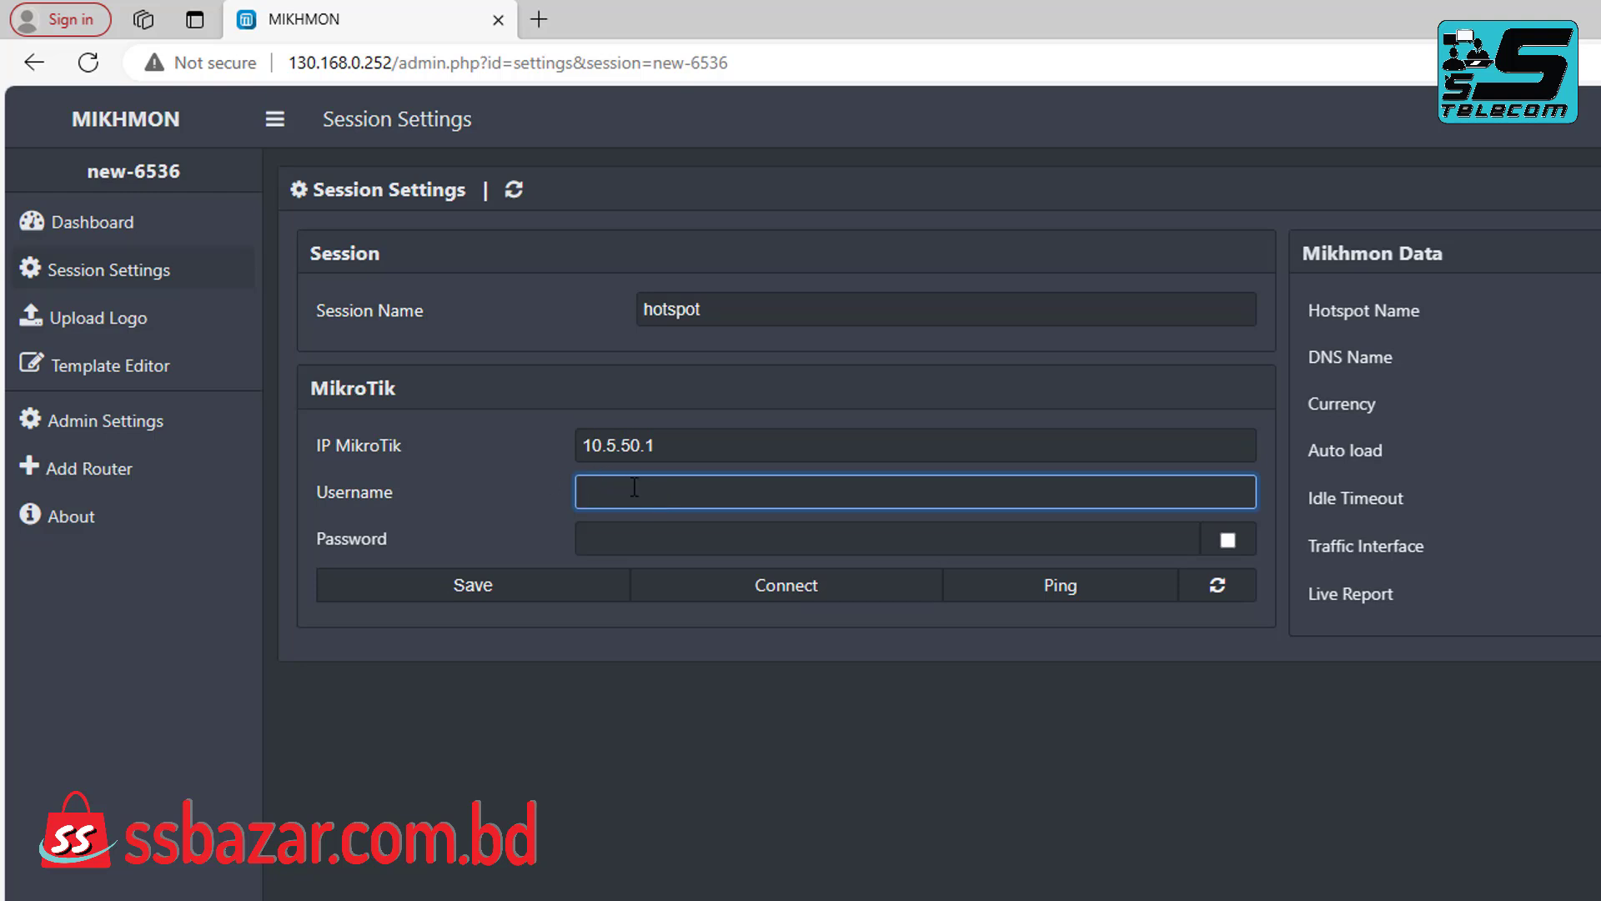
type("admin")
left_click(625, 538)
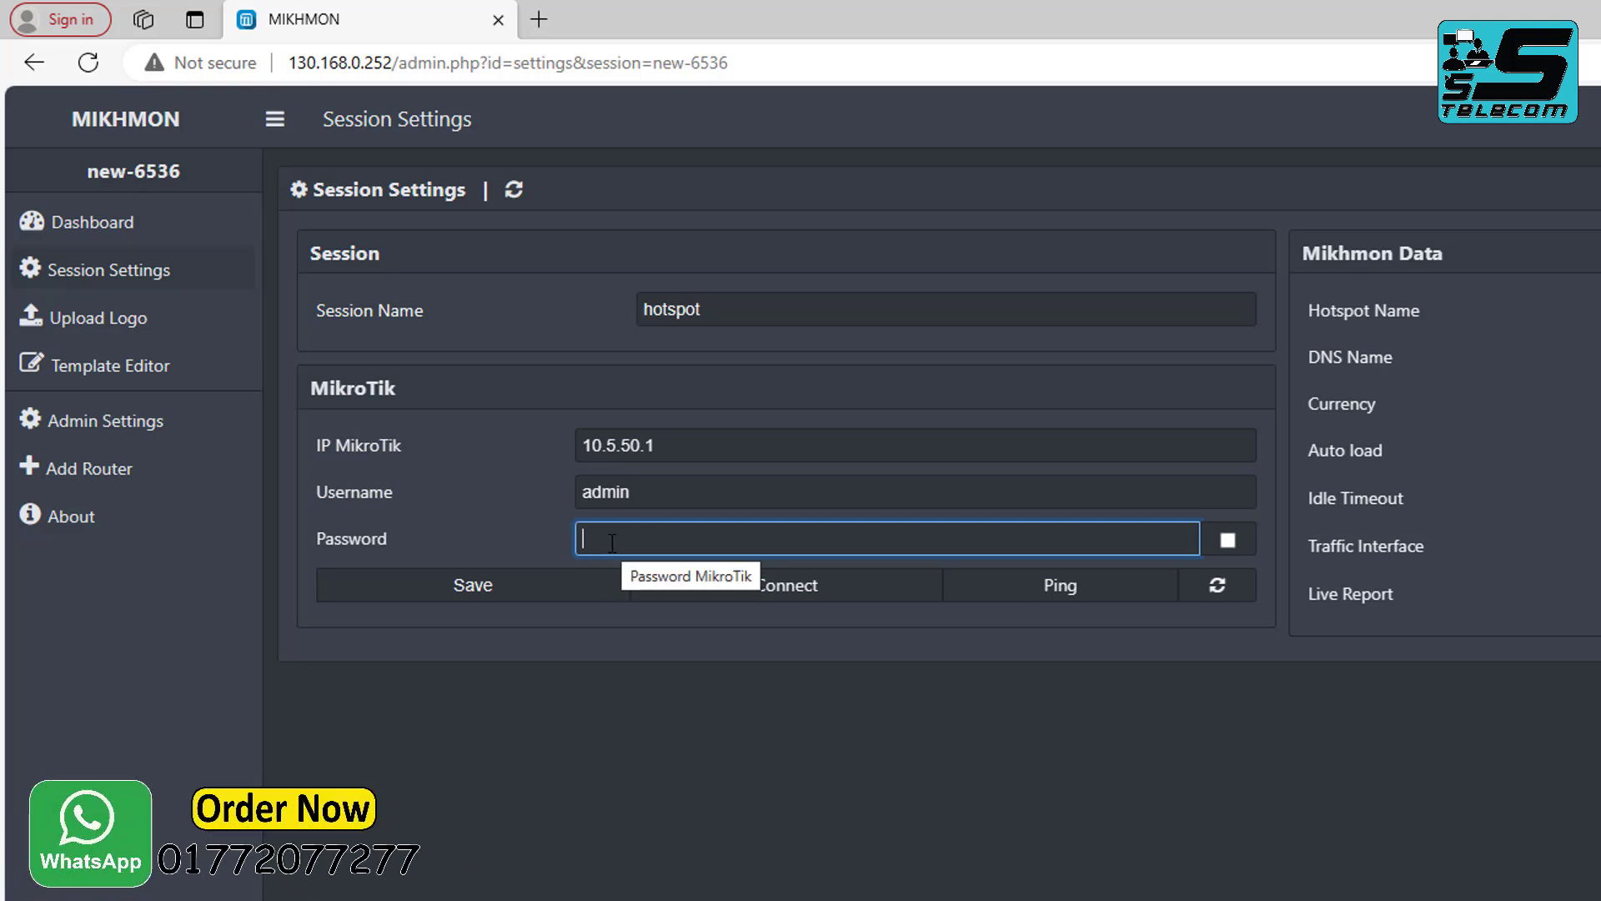
type("********")
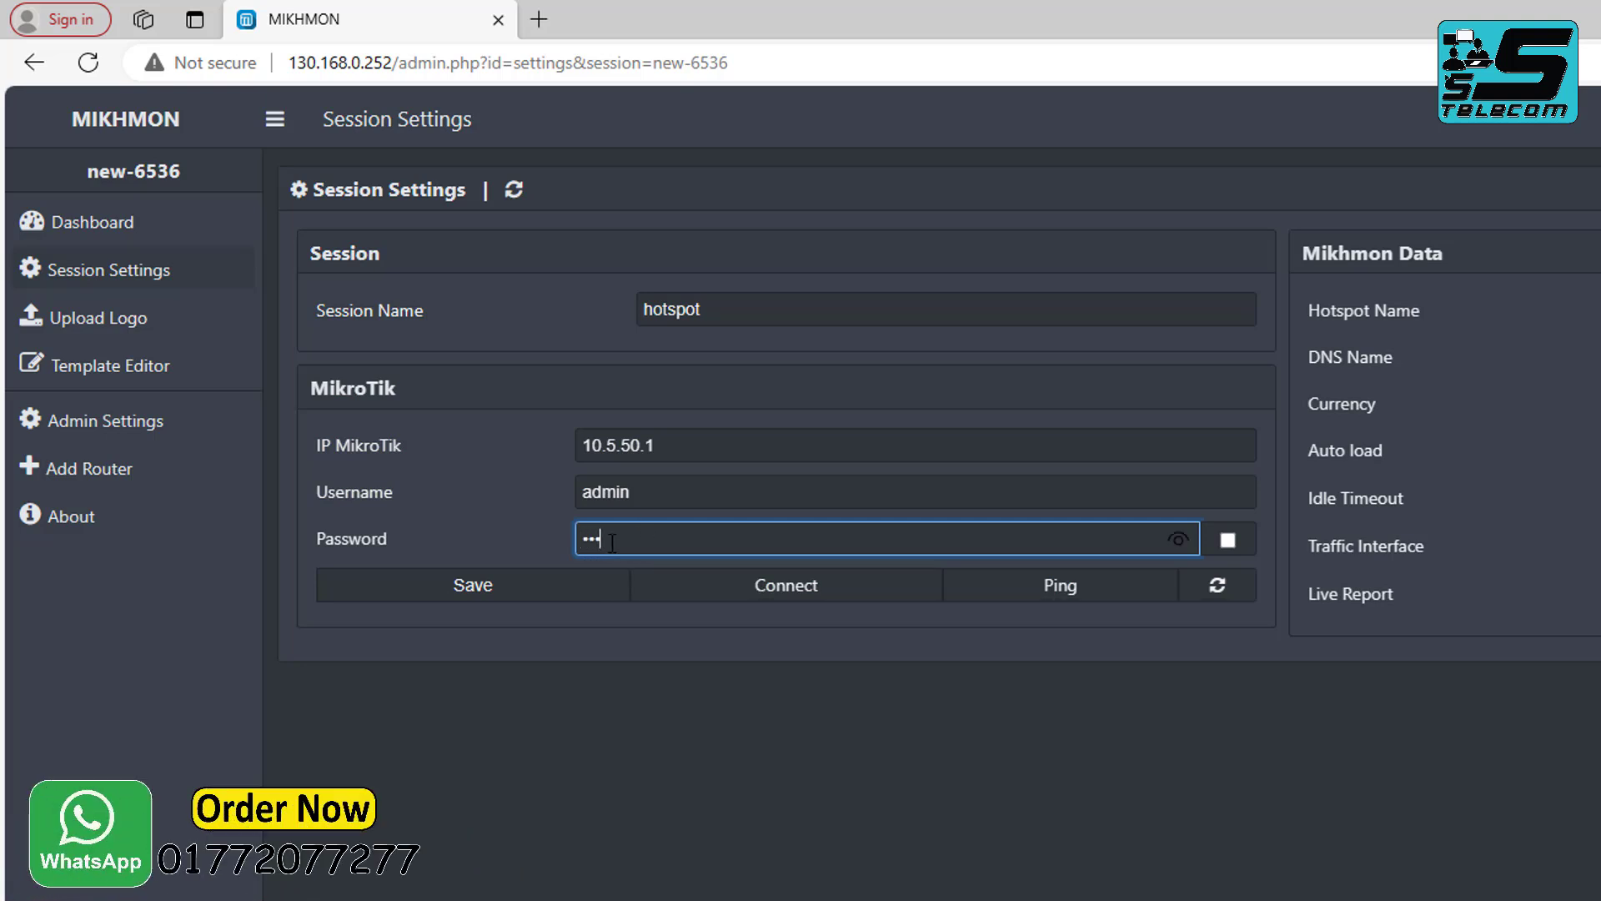
type("***")
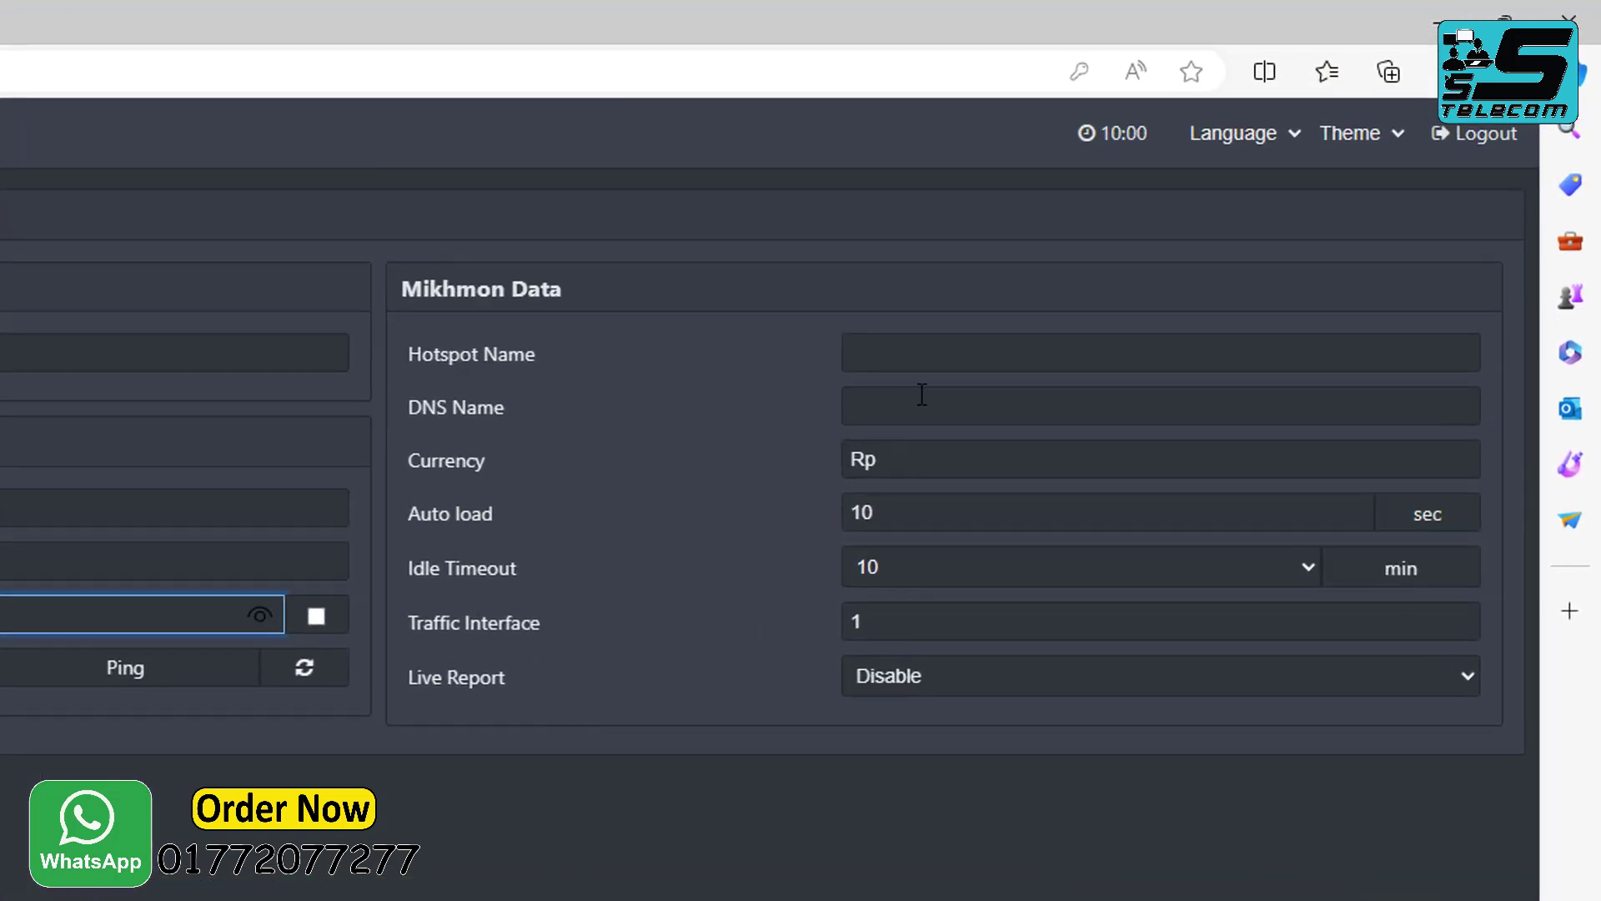
Enter hotspot name SS Telecom, DNS name ssbazar.com.bd, and change the currency from Rp to TK.
left_click(962, 356)
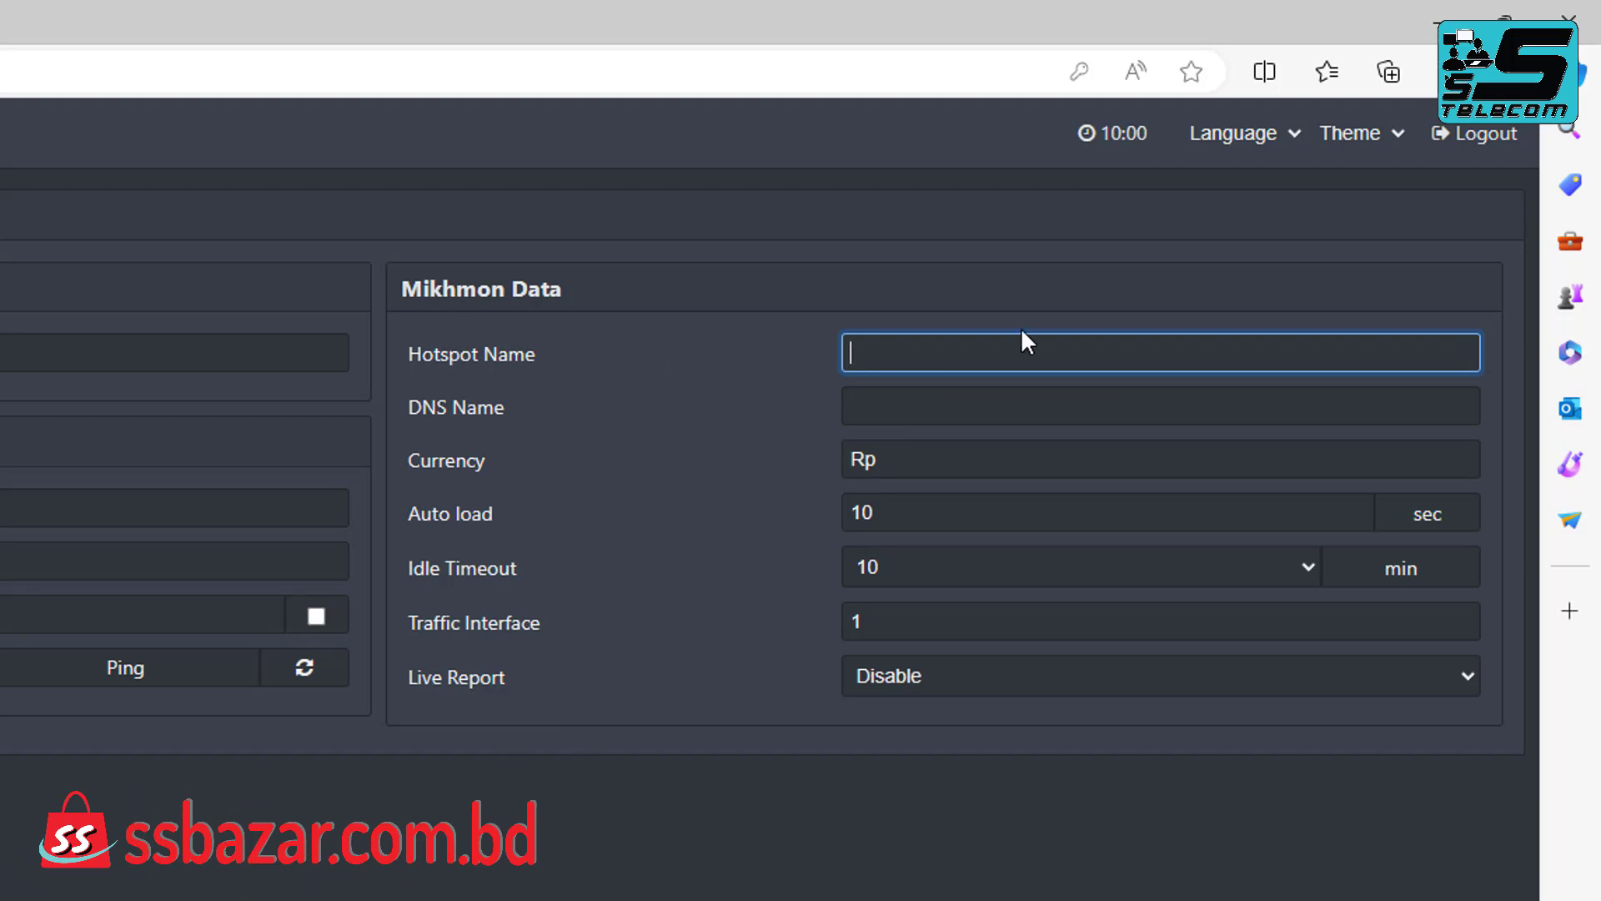
type("SS Telecom")
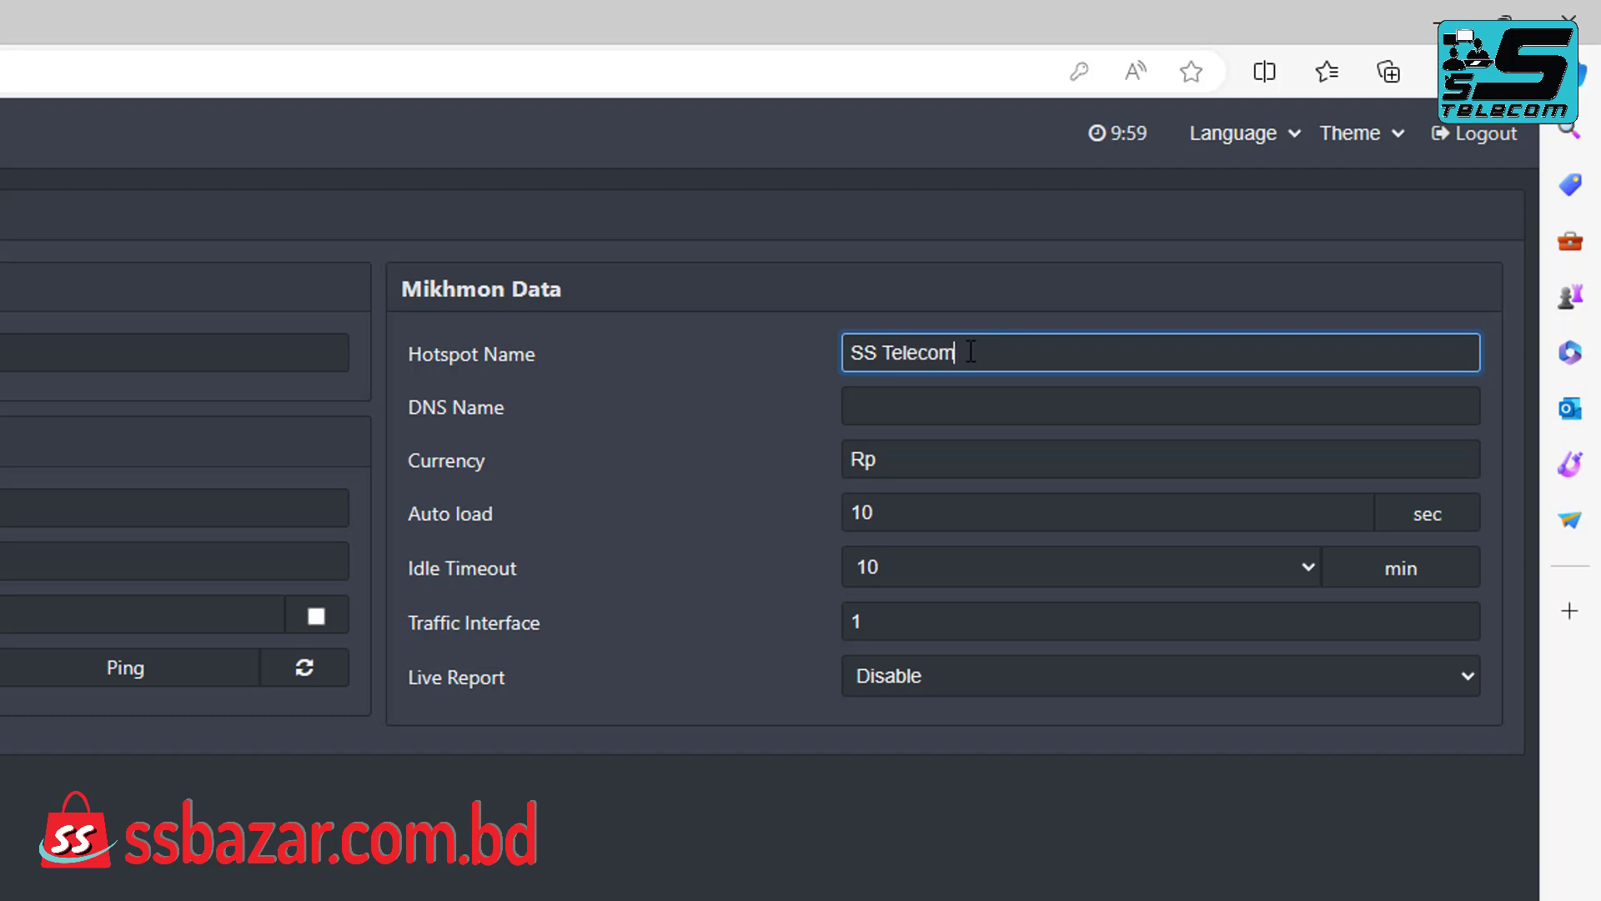
left_click(906, 407)
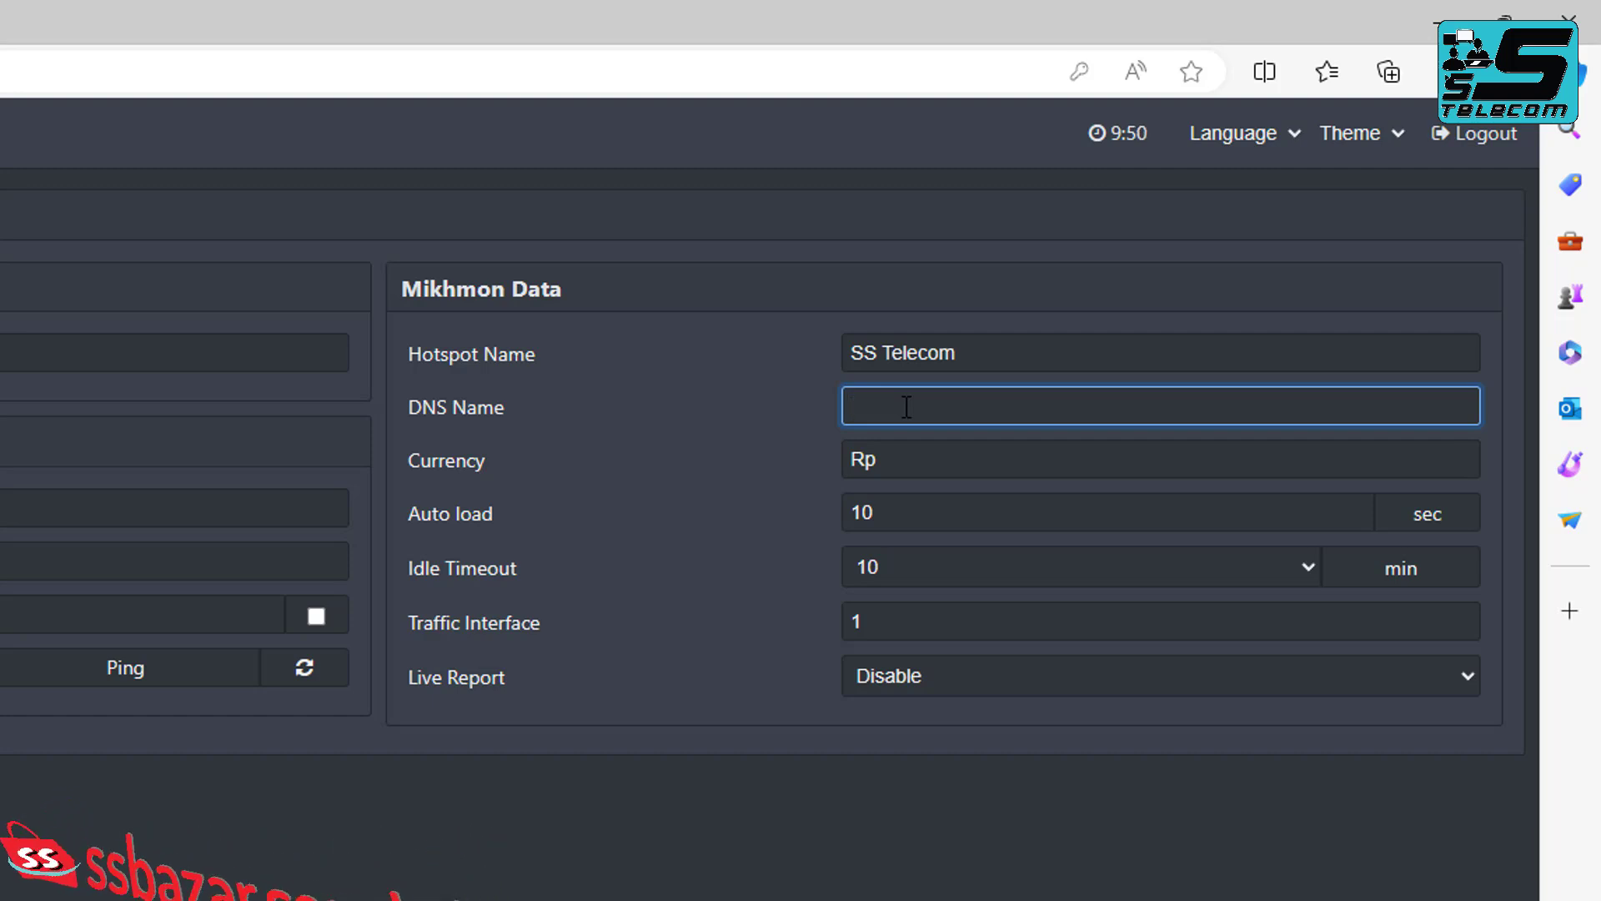
type("ssbazar")
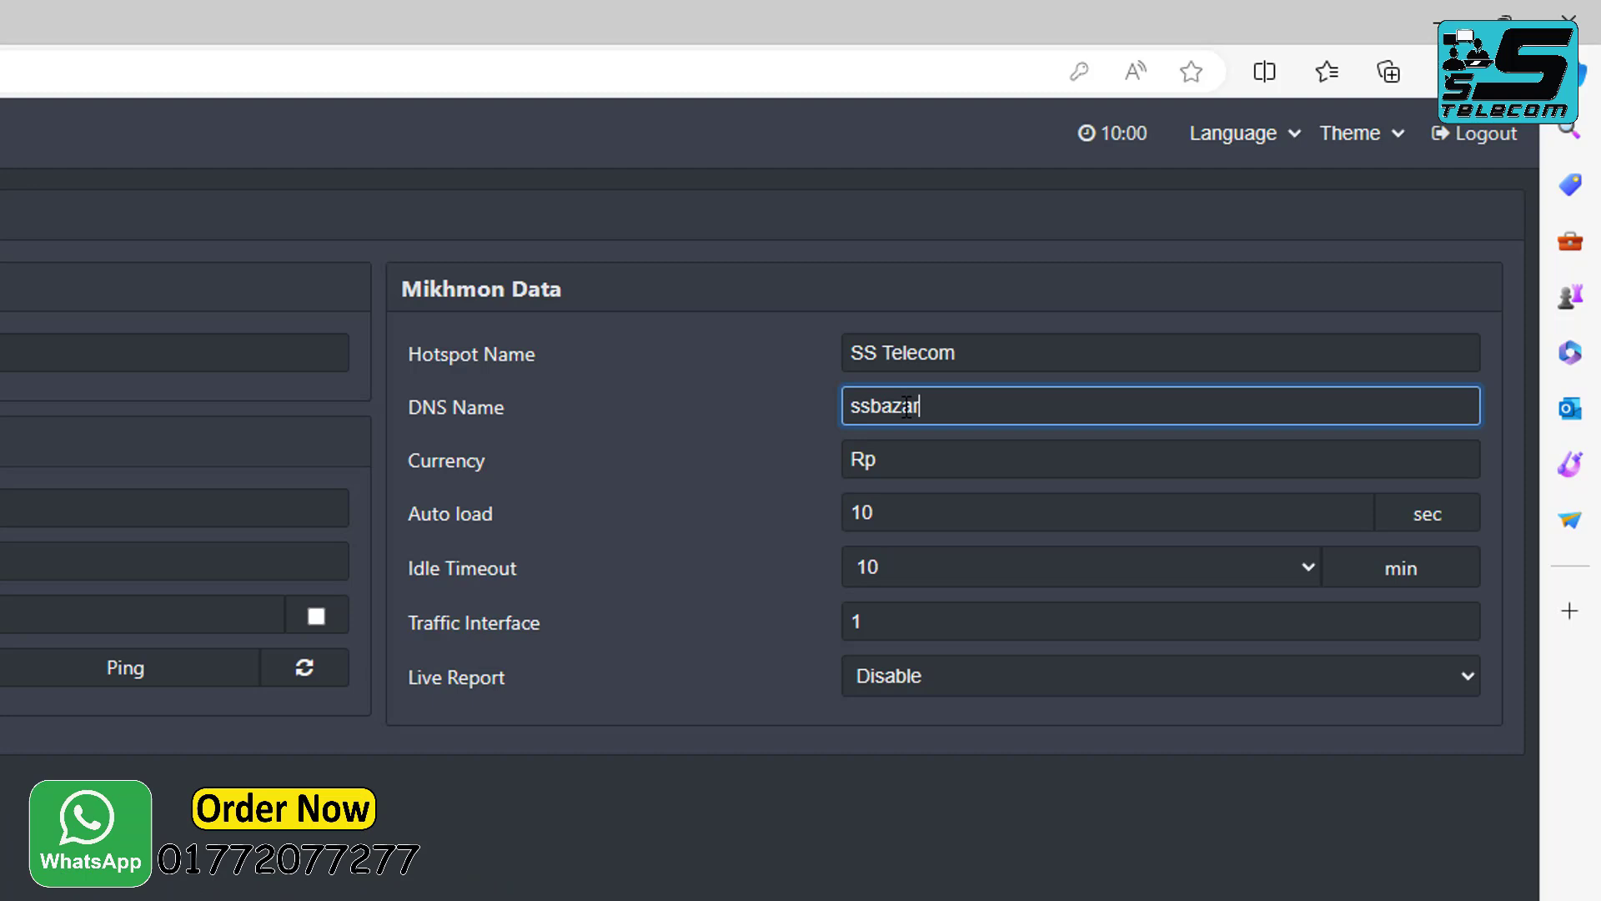
type(".com.bd")
left_click_drag(910, 462, 829, 462)
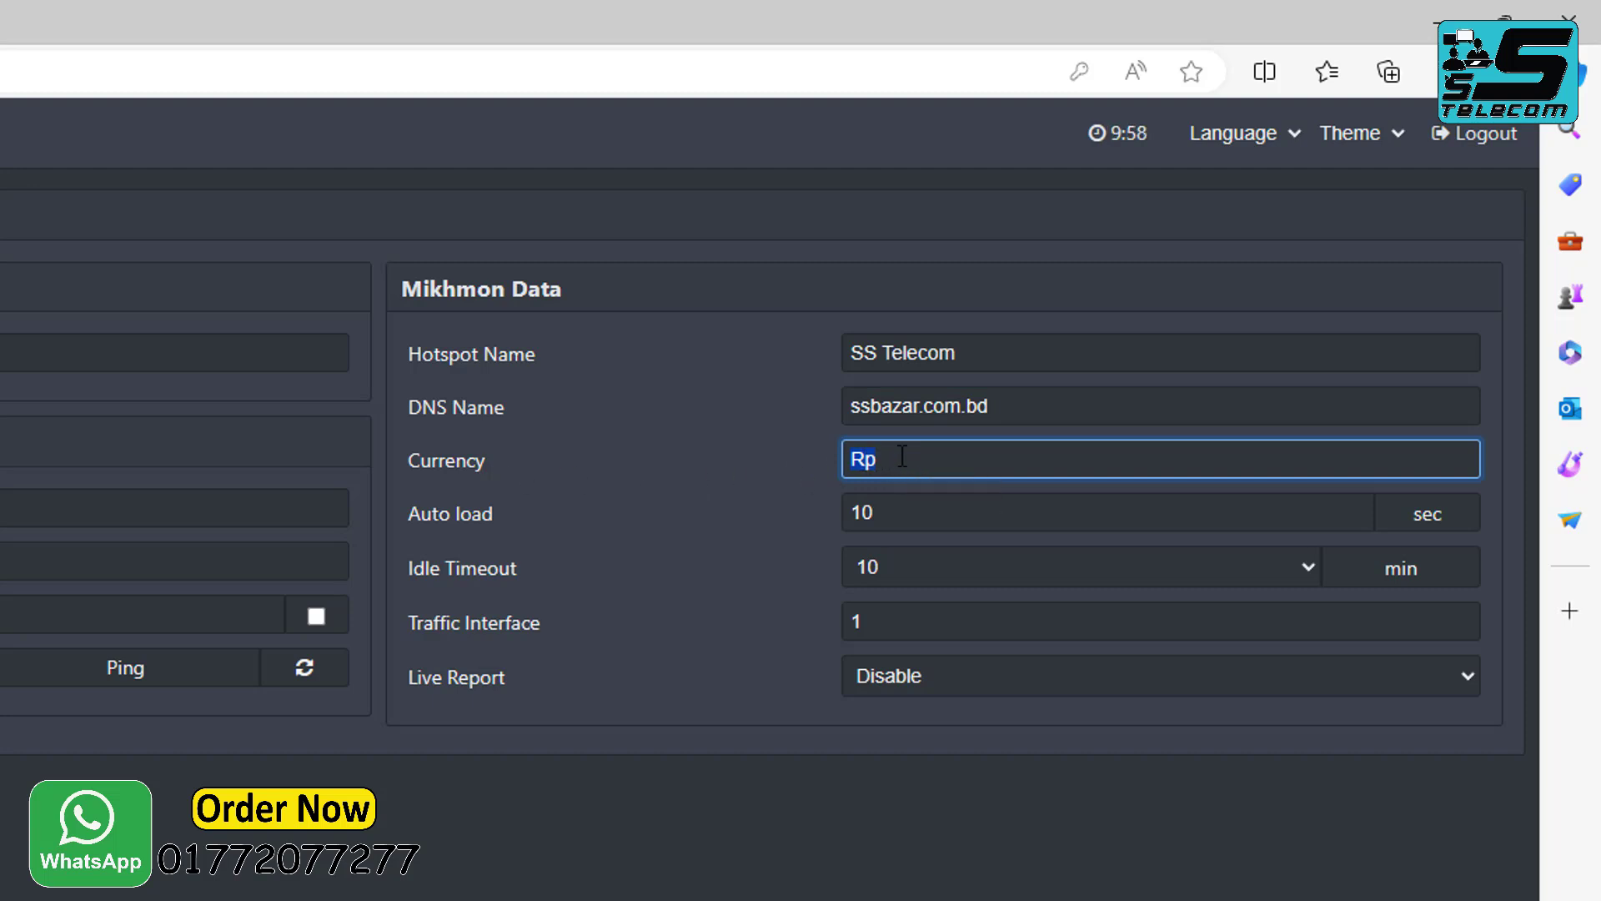
type("TK")
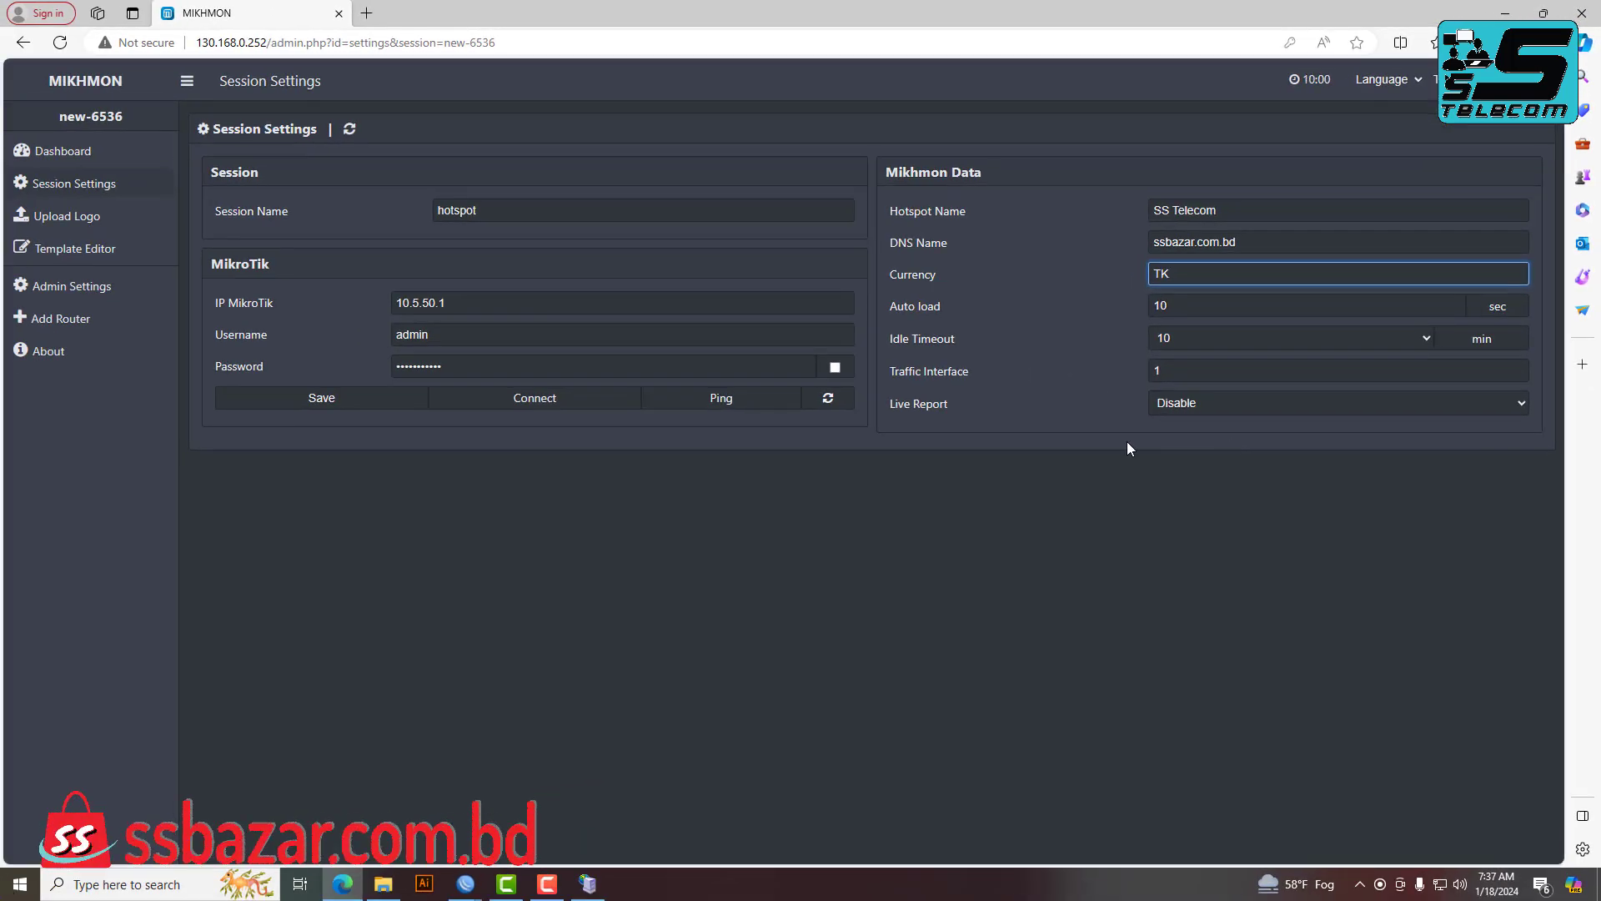
Replace the MikroTik IP with the router's cloud DNS address, save, and confirm Ping OK.
left_click(455, 304)
key("ctrl+a")
type("hd20881q5f2.sn.mynetname.net")
left_click(339, 400)
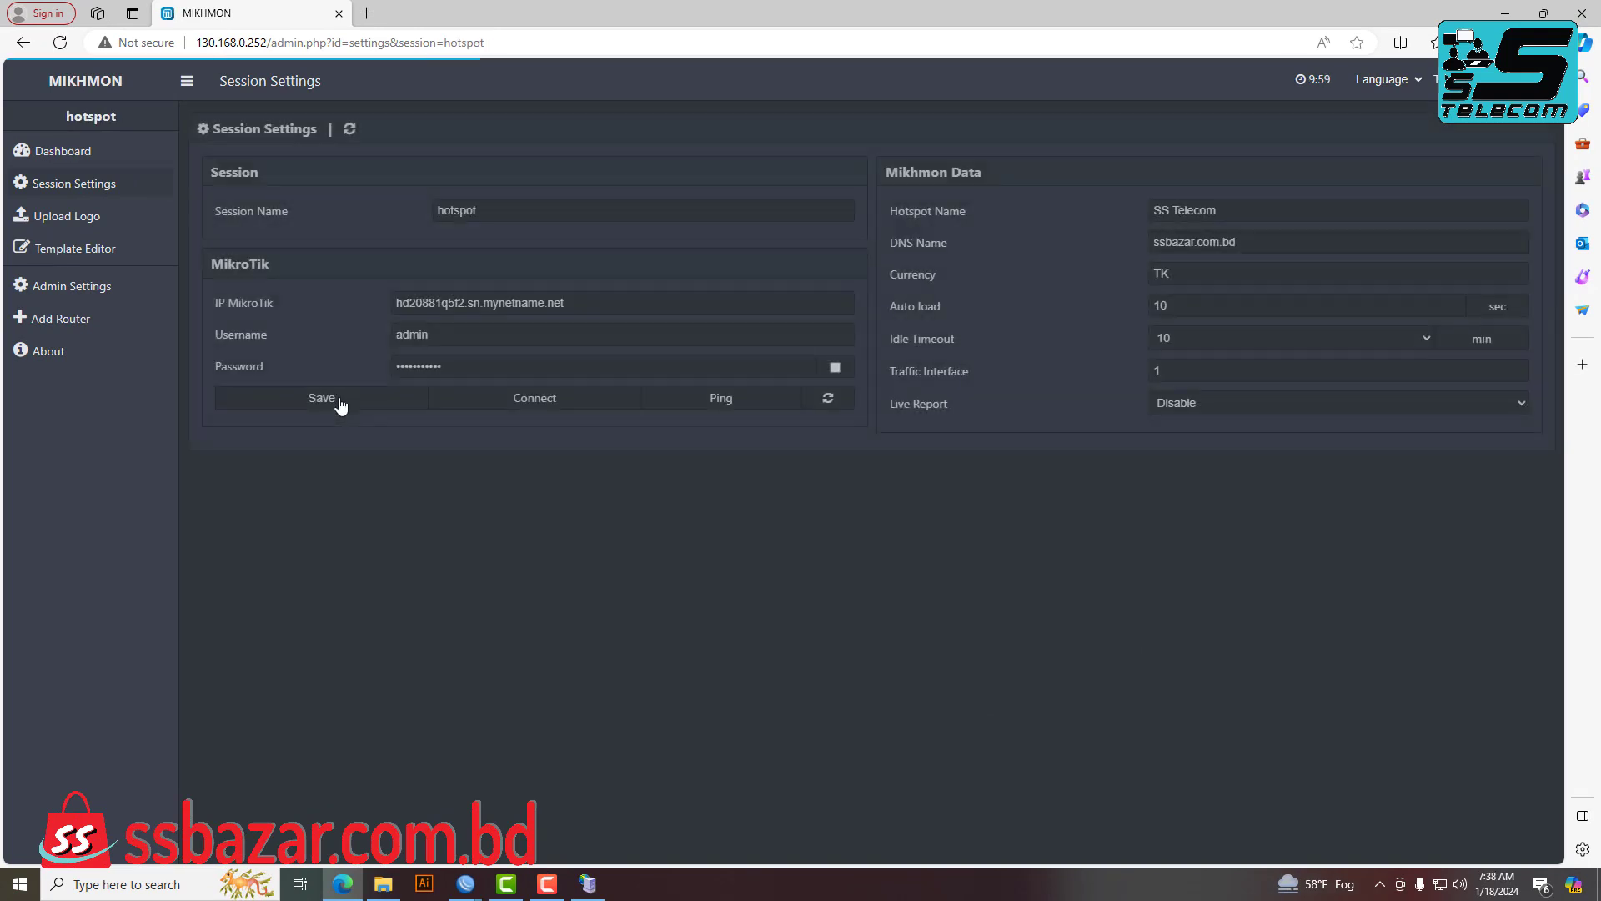
left_click(745, 409)
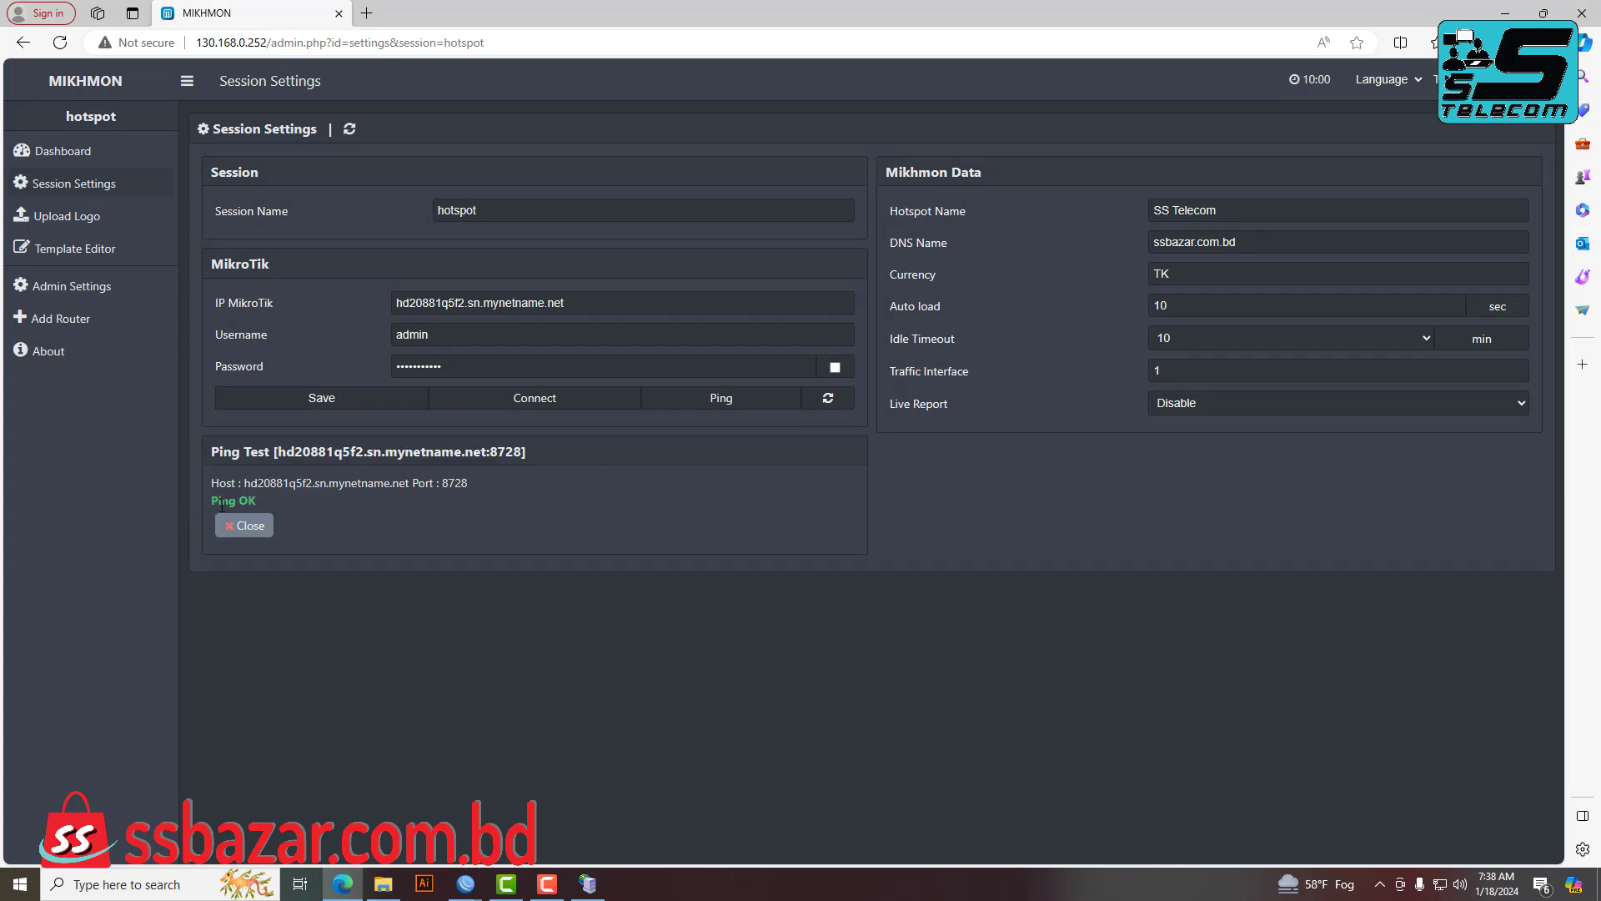
Connect to the hEX S router and open Hotspot > Users > Generate.
left_click(554, 403)
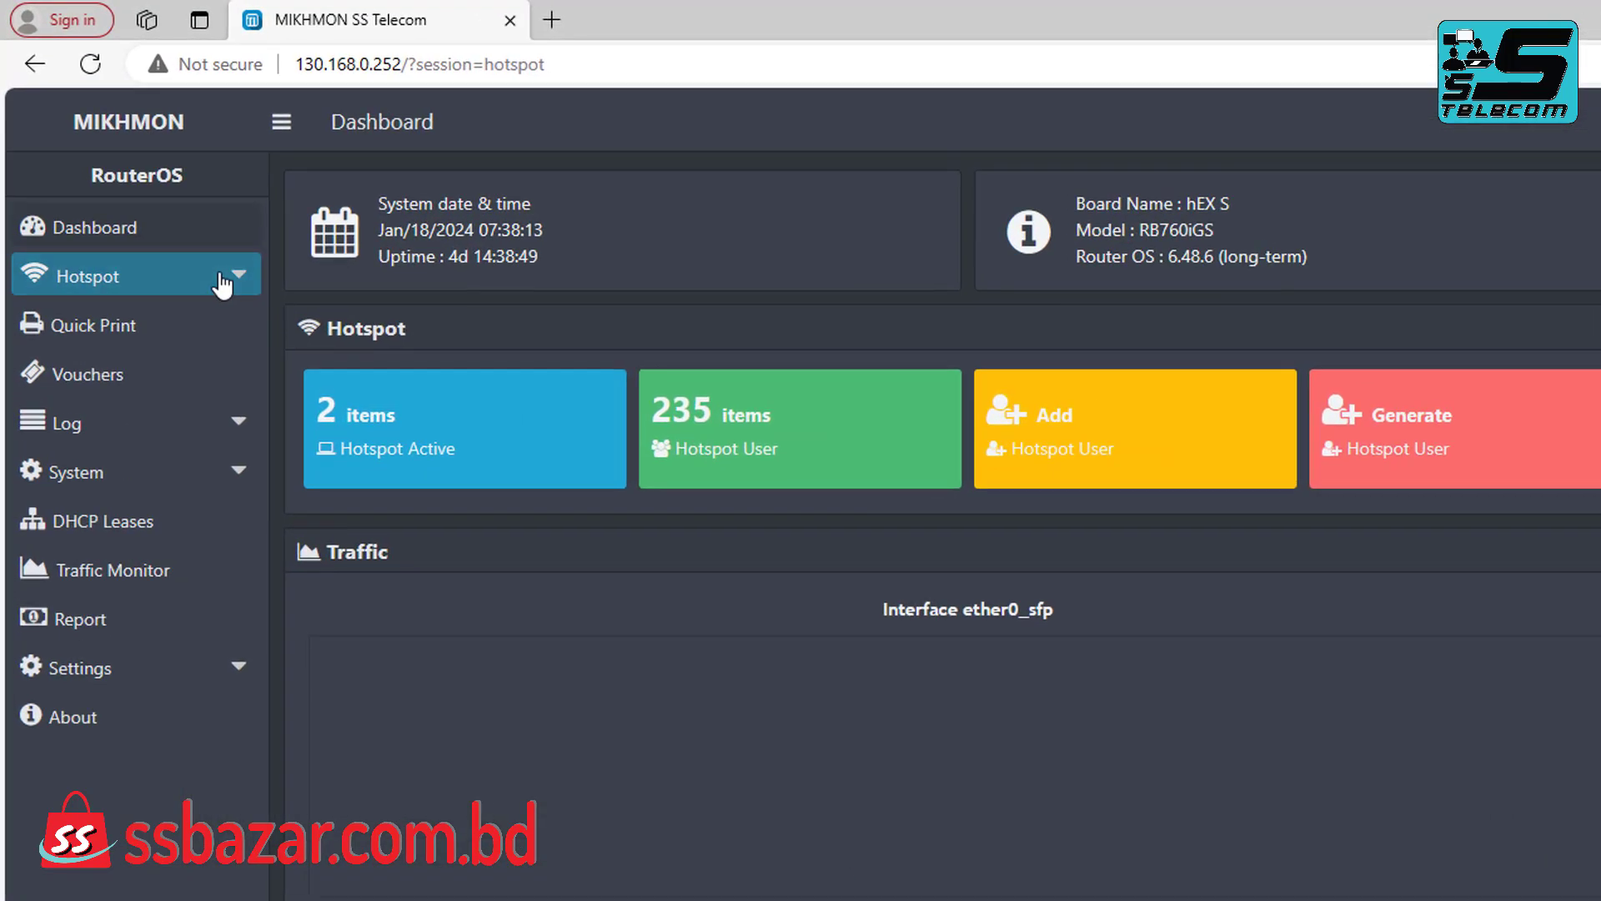
left_click(222, 282)
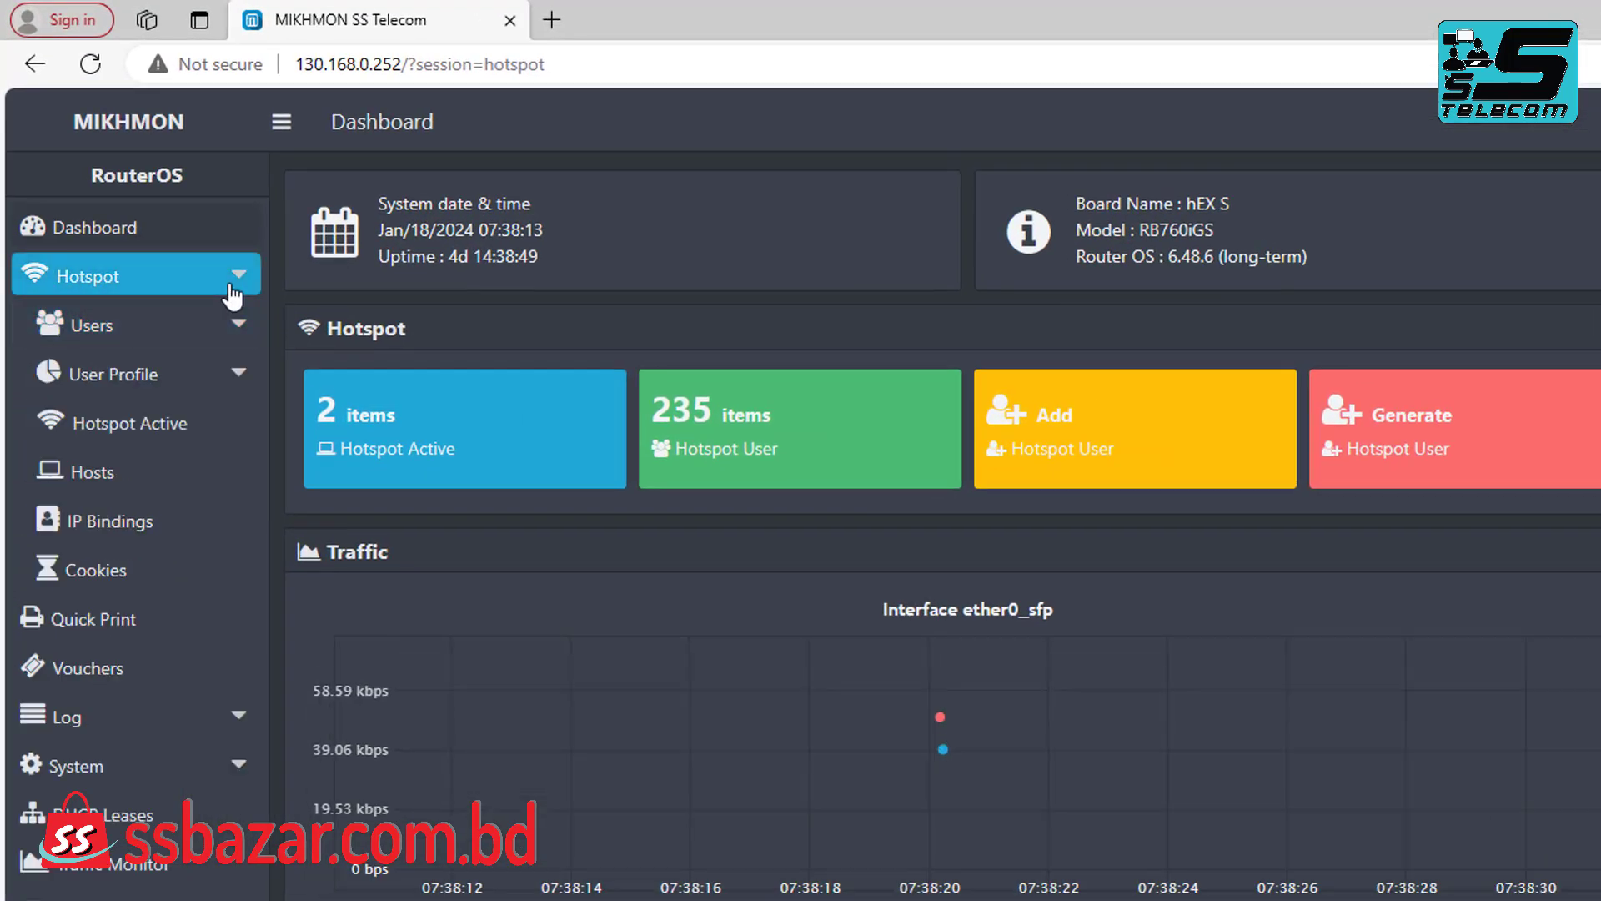
left_click(192, 327)
left_click(131, 474)
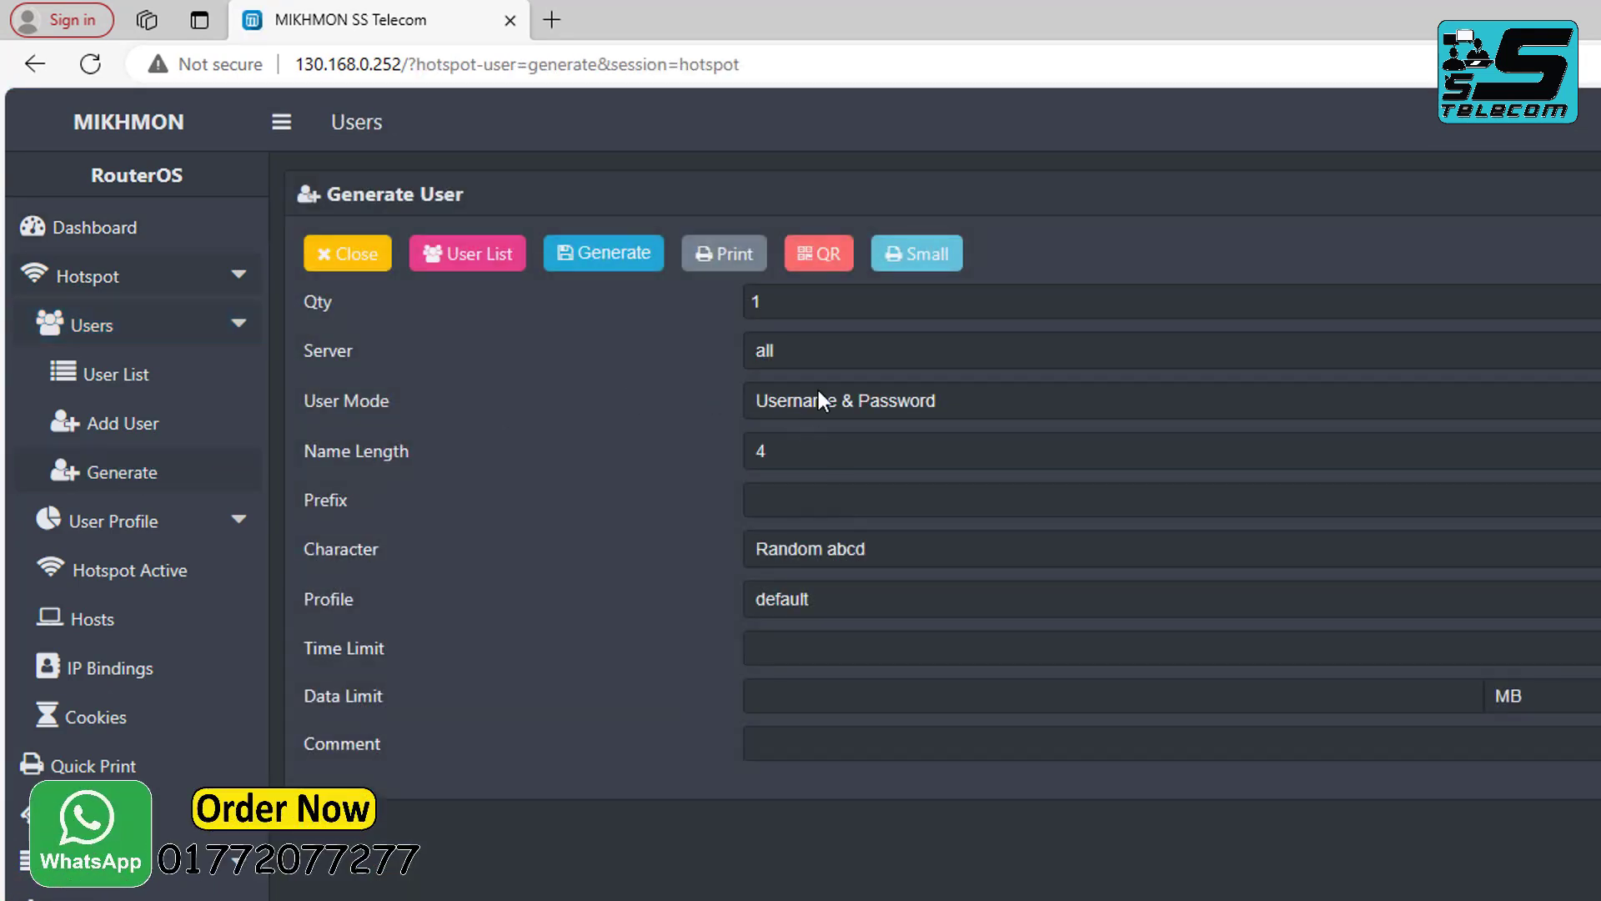
left_click(792, 310)
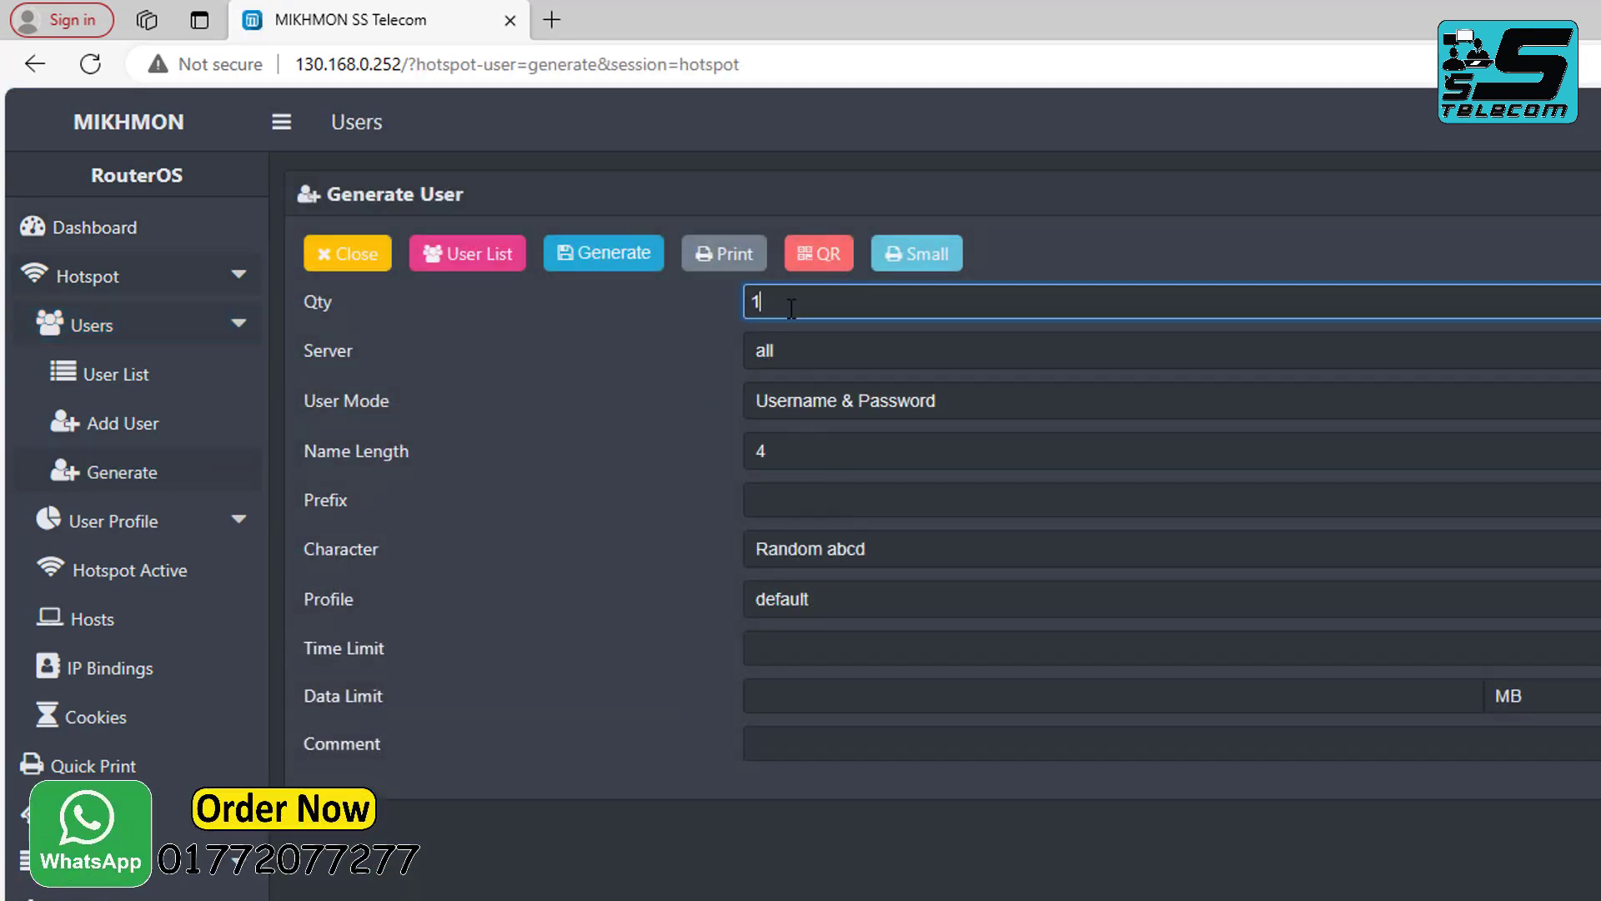
Set quantity 10, user mode Username = Password, and name length 4.
type("0")
left_click(818, 402)
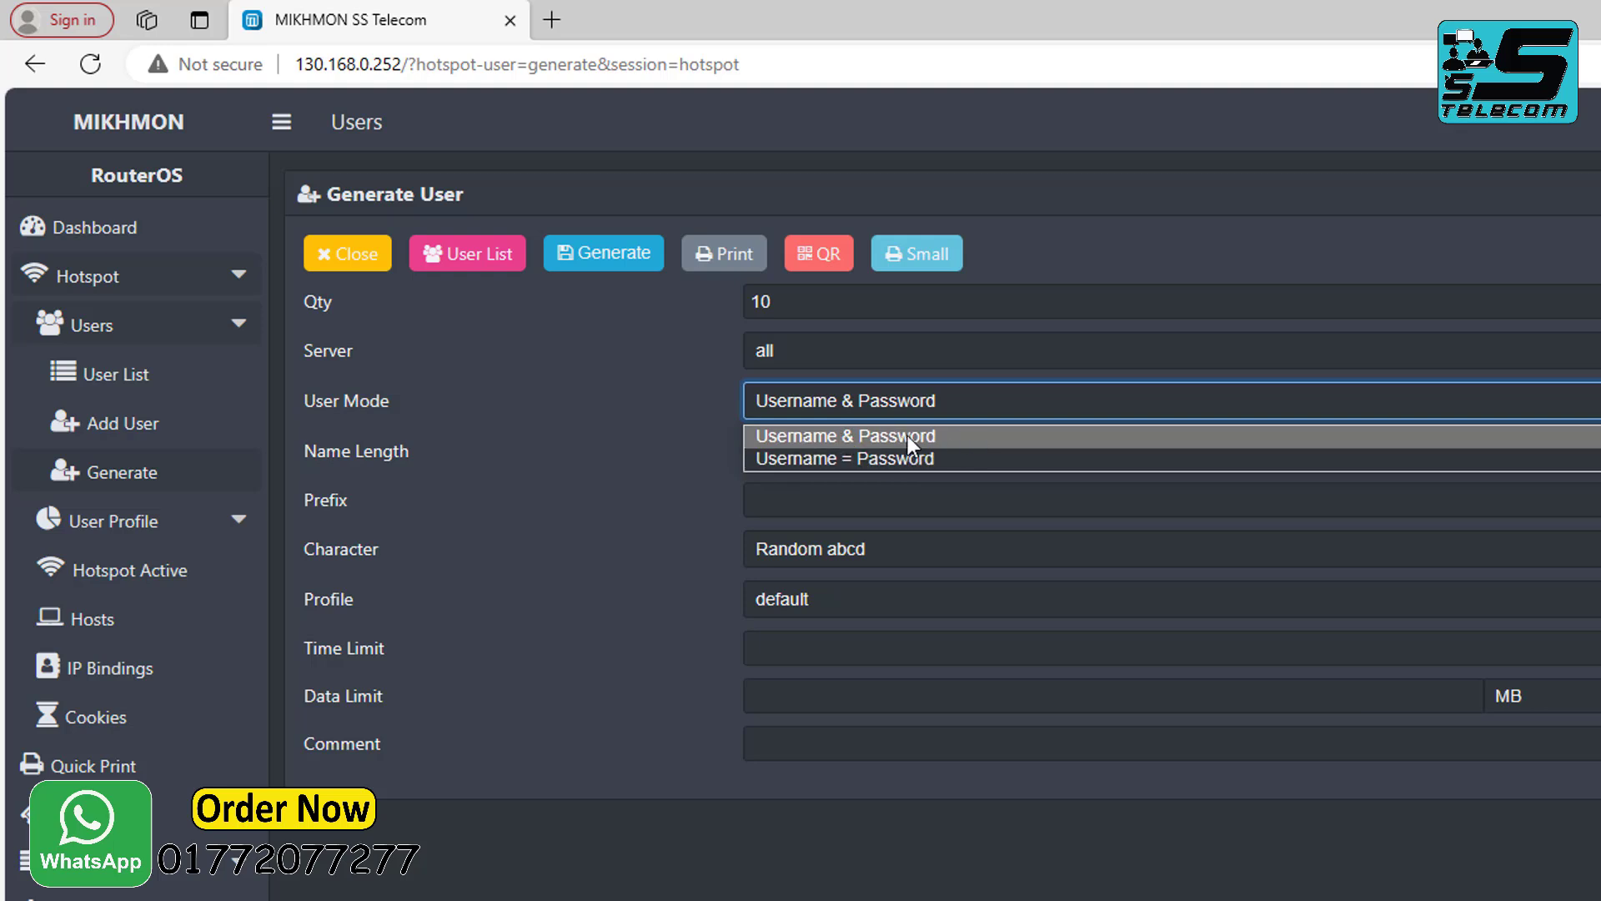
left_click(779, 459)
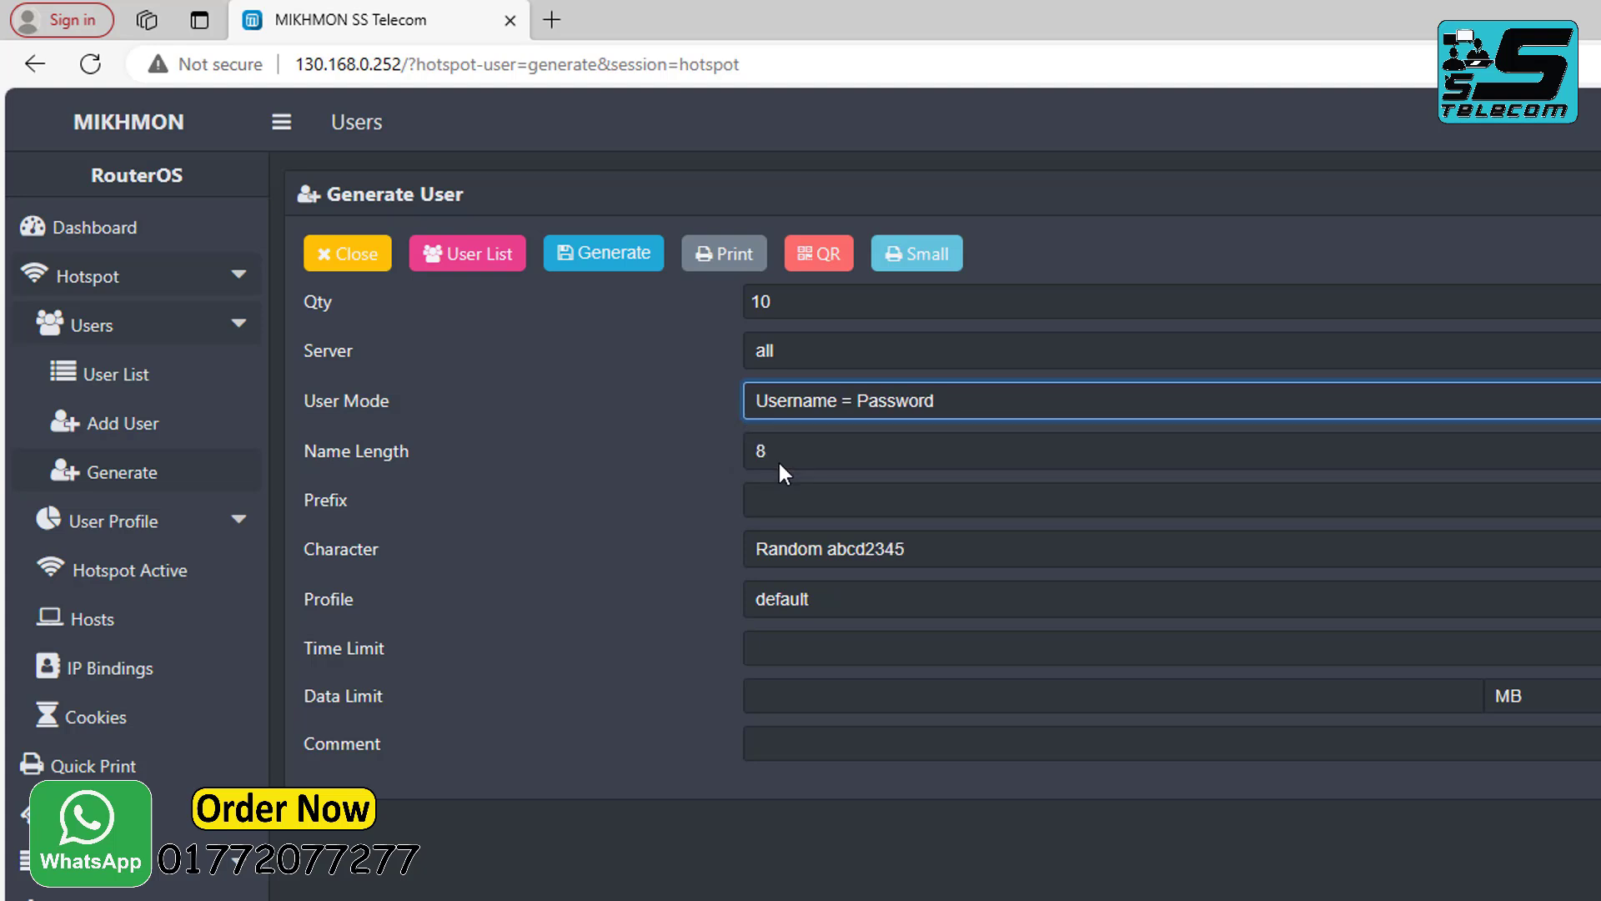
left_click(779, 451)
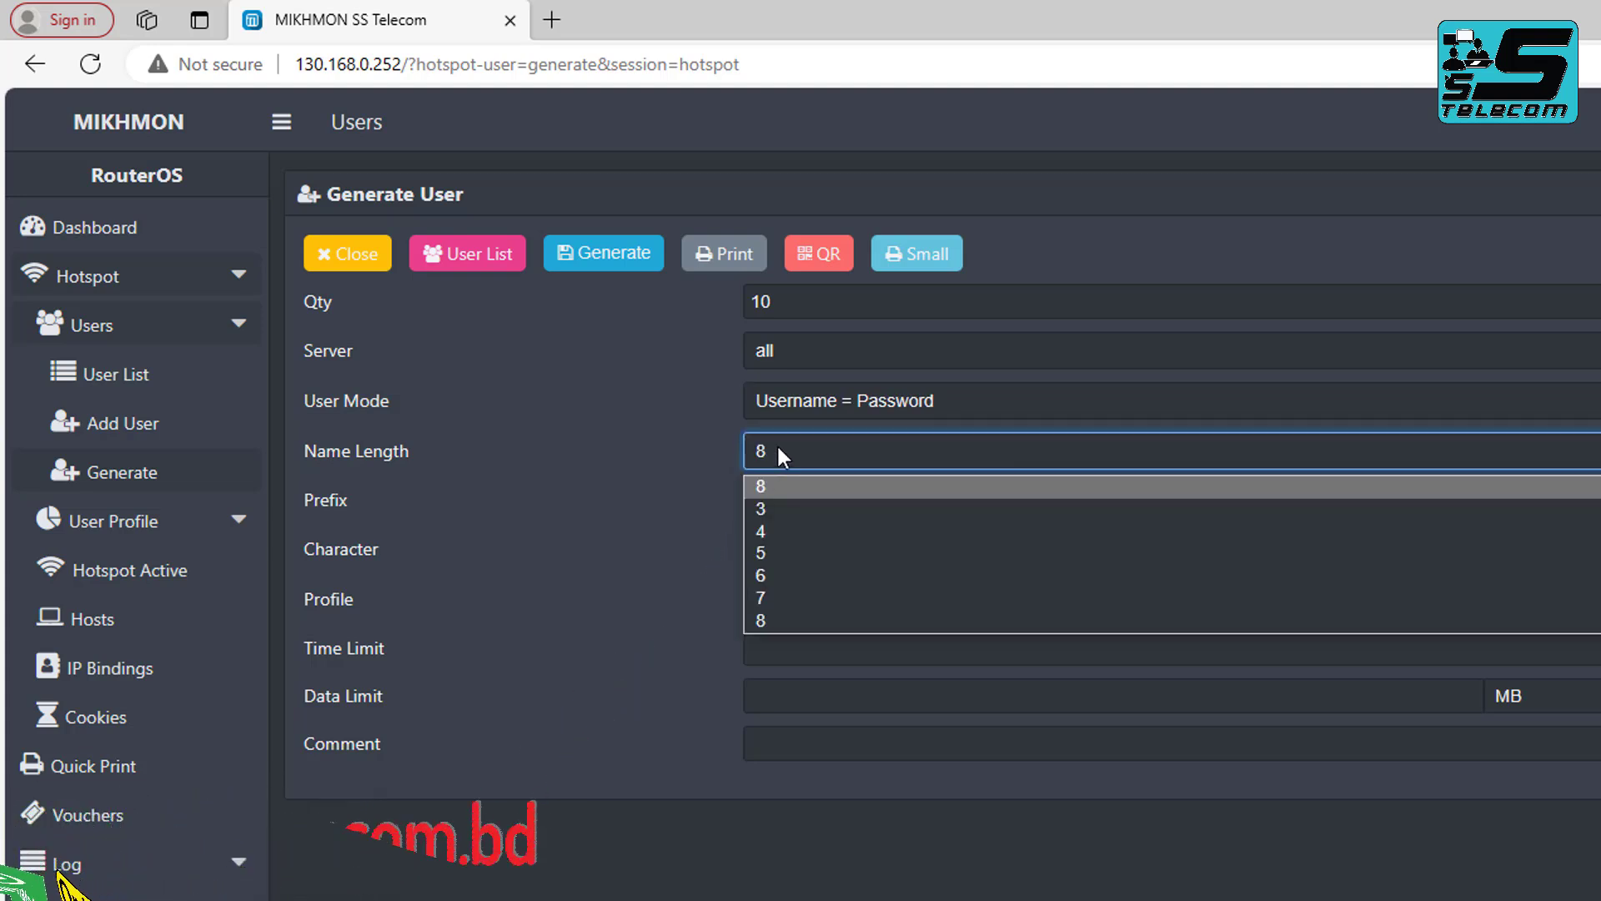
left_click(787, 530)
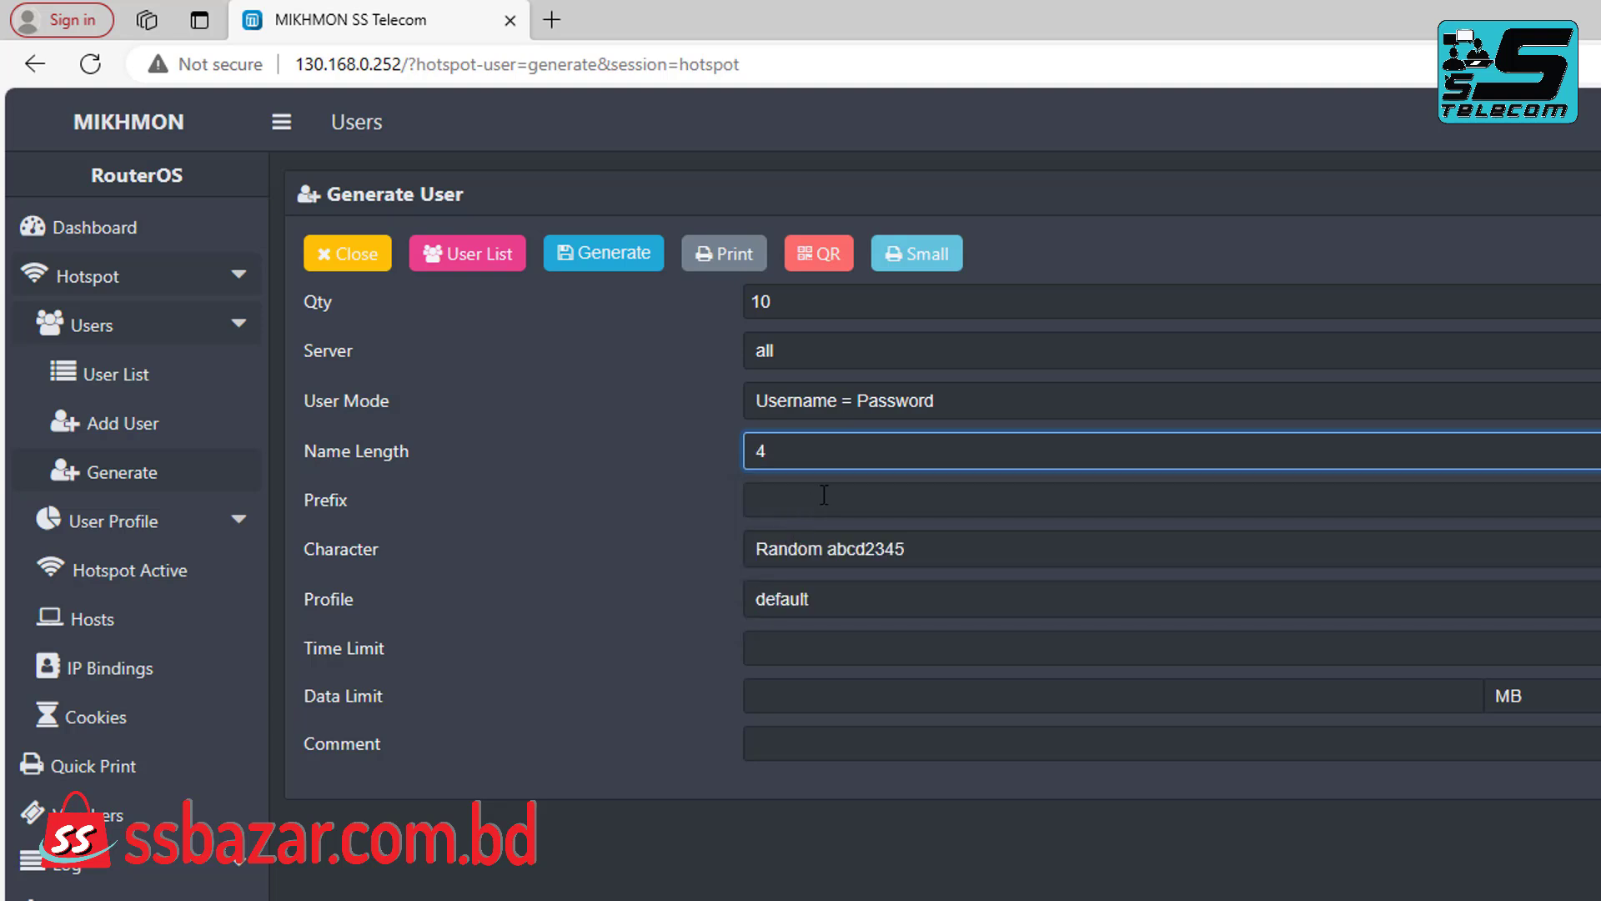
Use prefix 16, digits-only Random 1234 characters, and the 16-Hour profile.
left_click(885, 503)
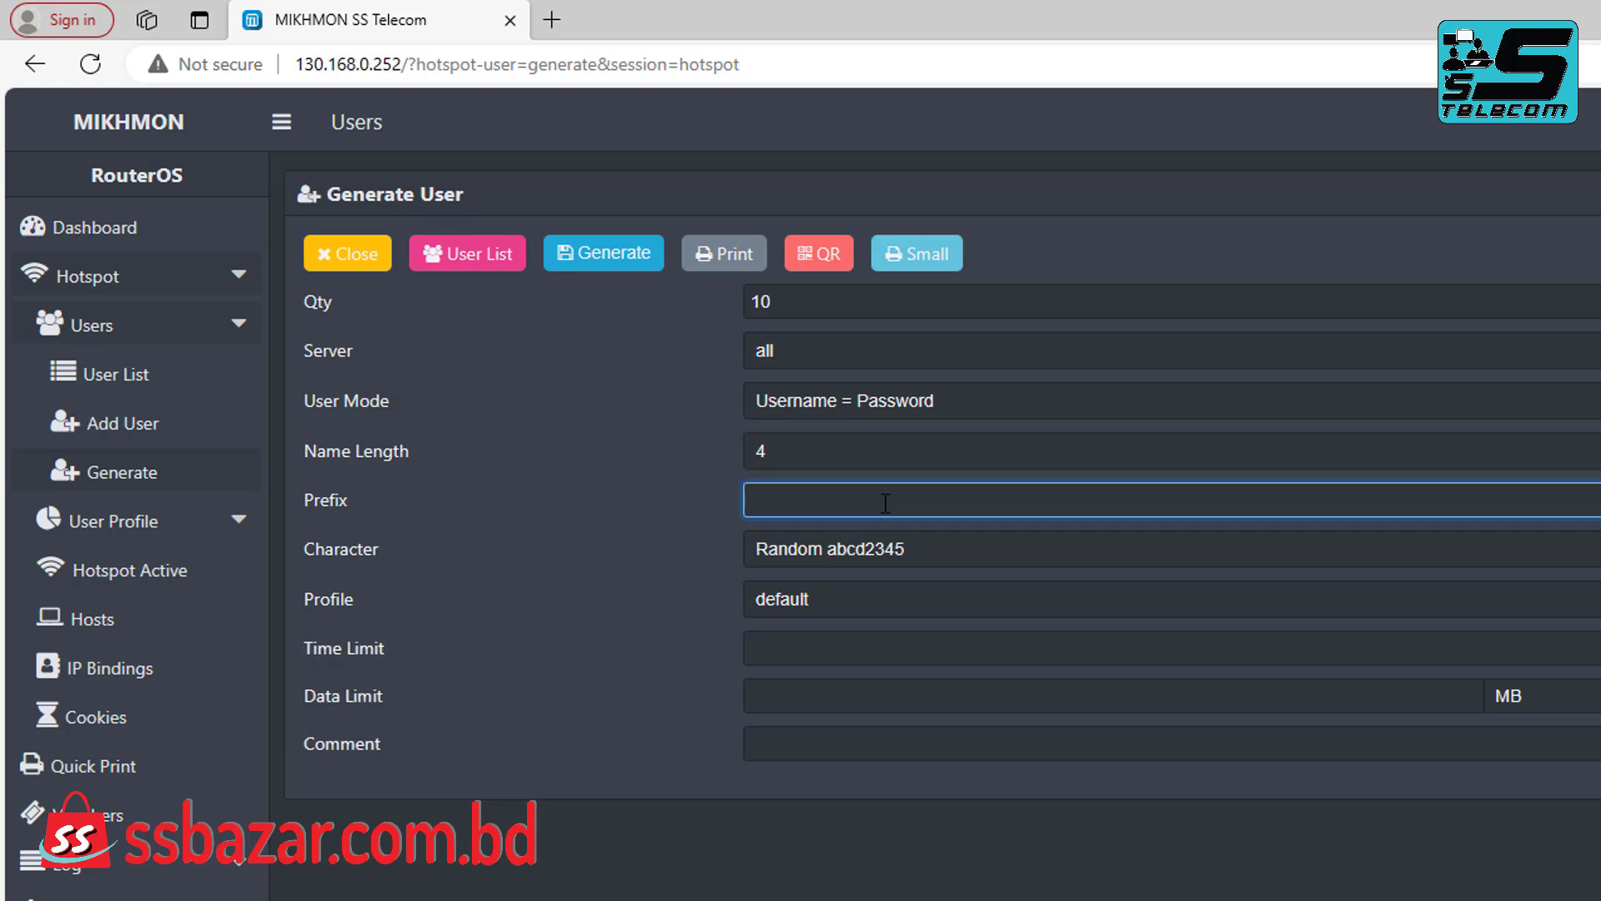
type("16")
left_click(856, 548)
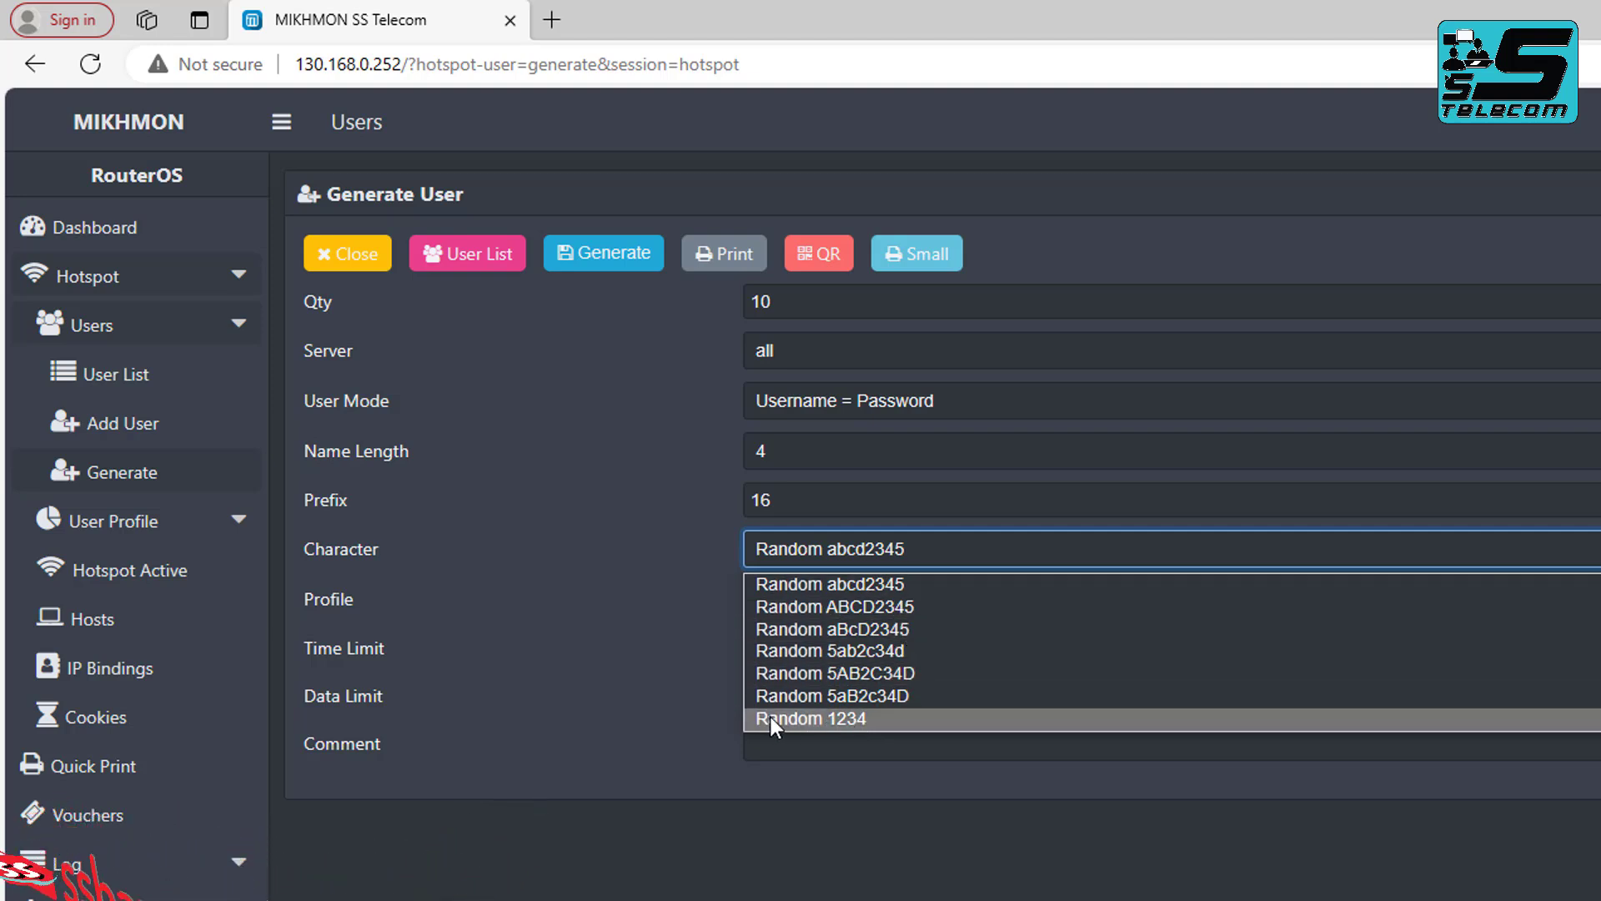
left_click(861, 718)
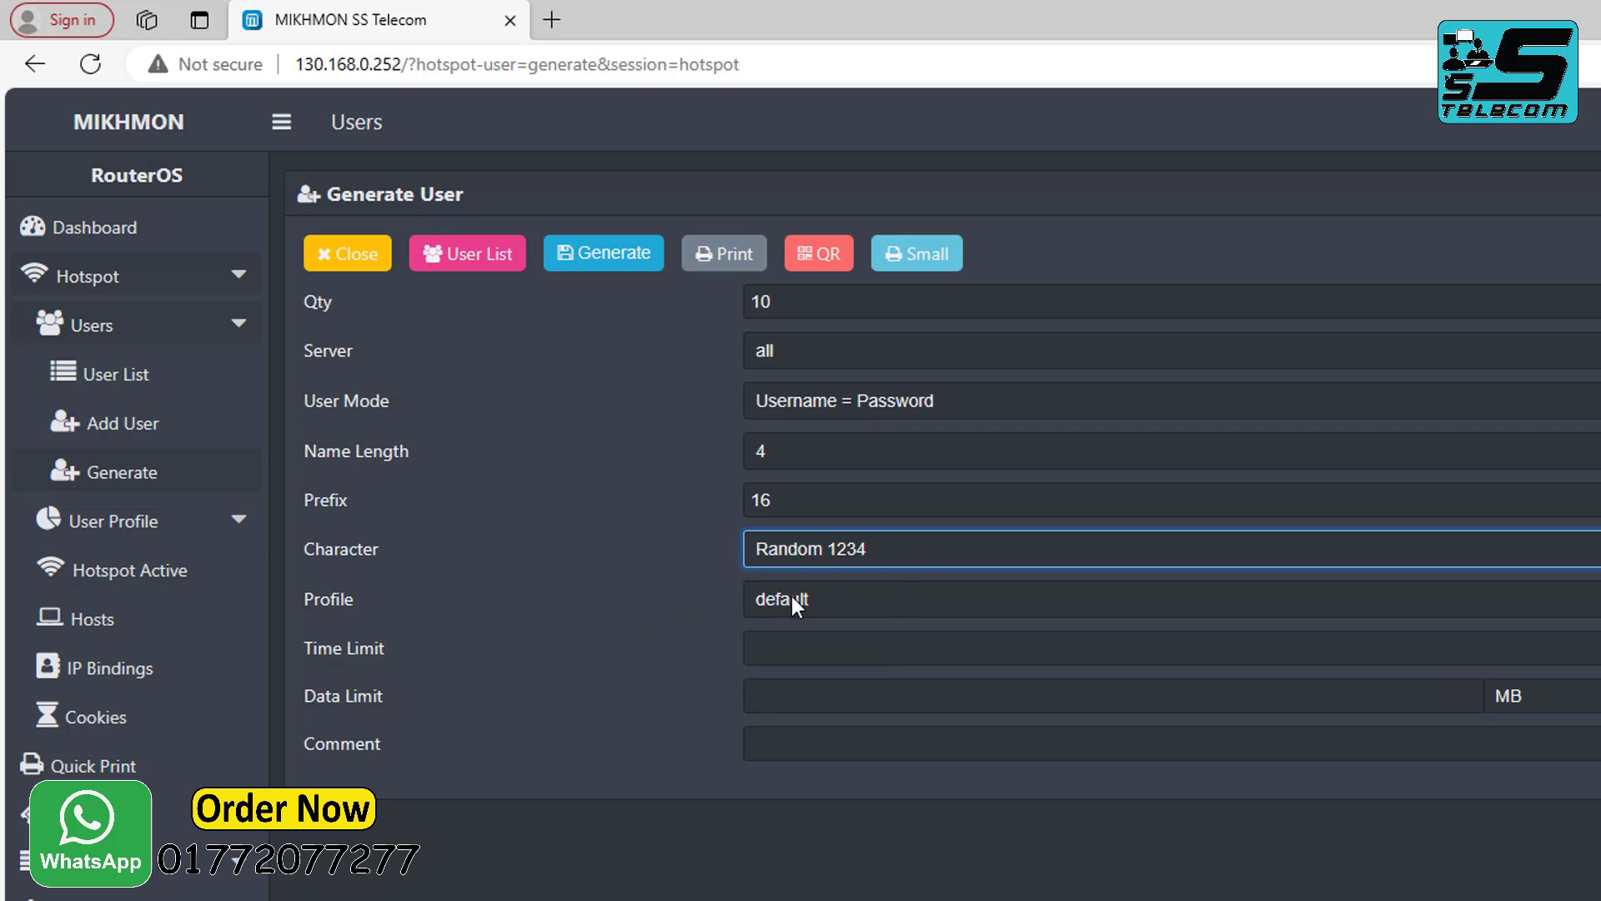
left_click(835, 600)
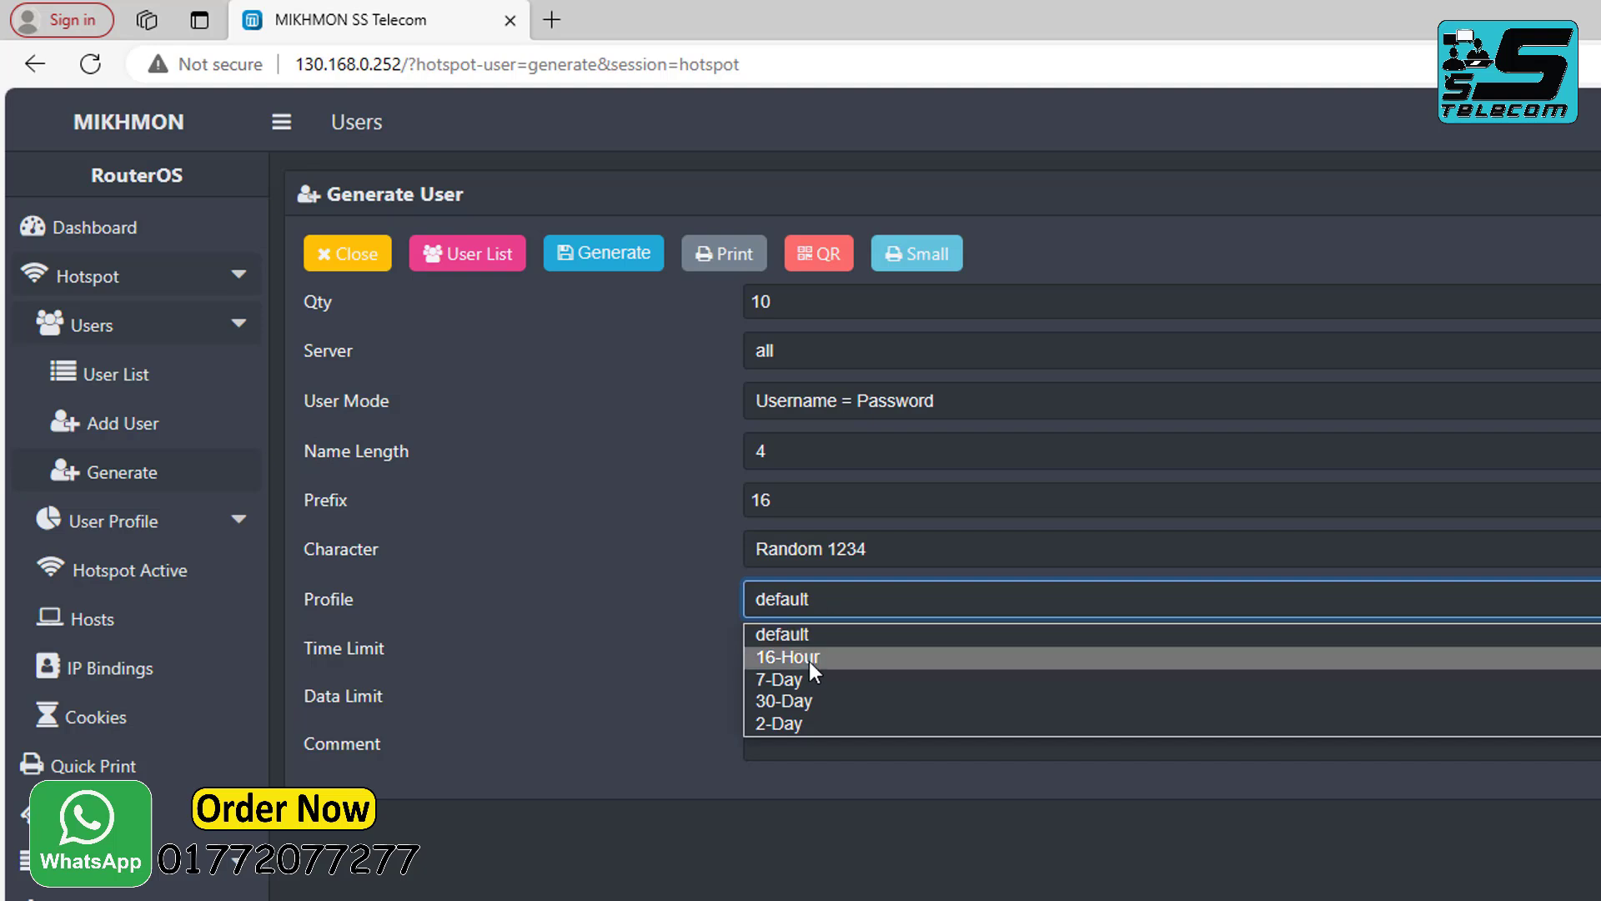
left_click(838, 659)
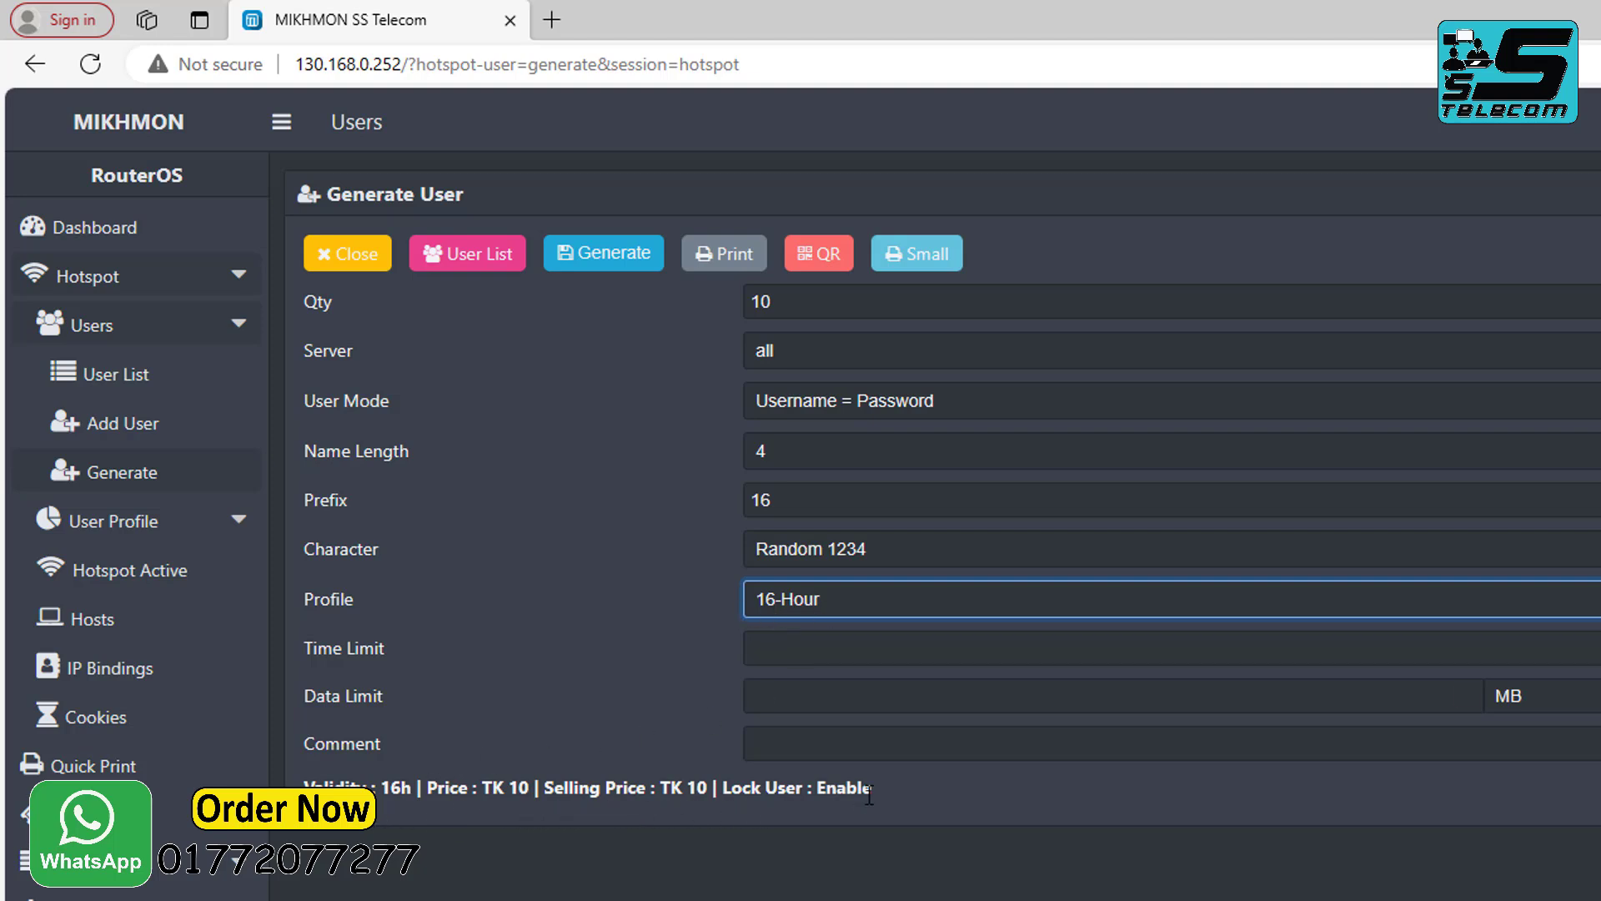
Generate the 10 vouchers at 16h TK 10.00, view their standard print sheet, then close it.
left_click(599, 260)
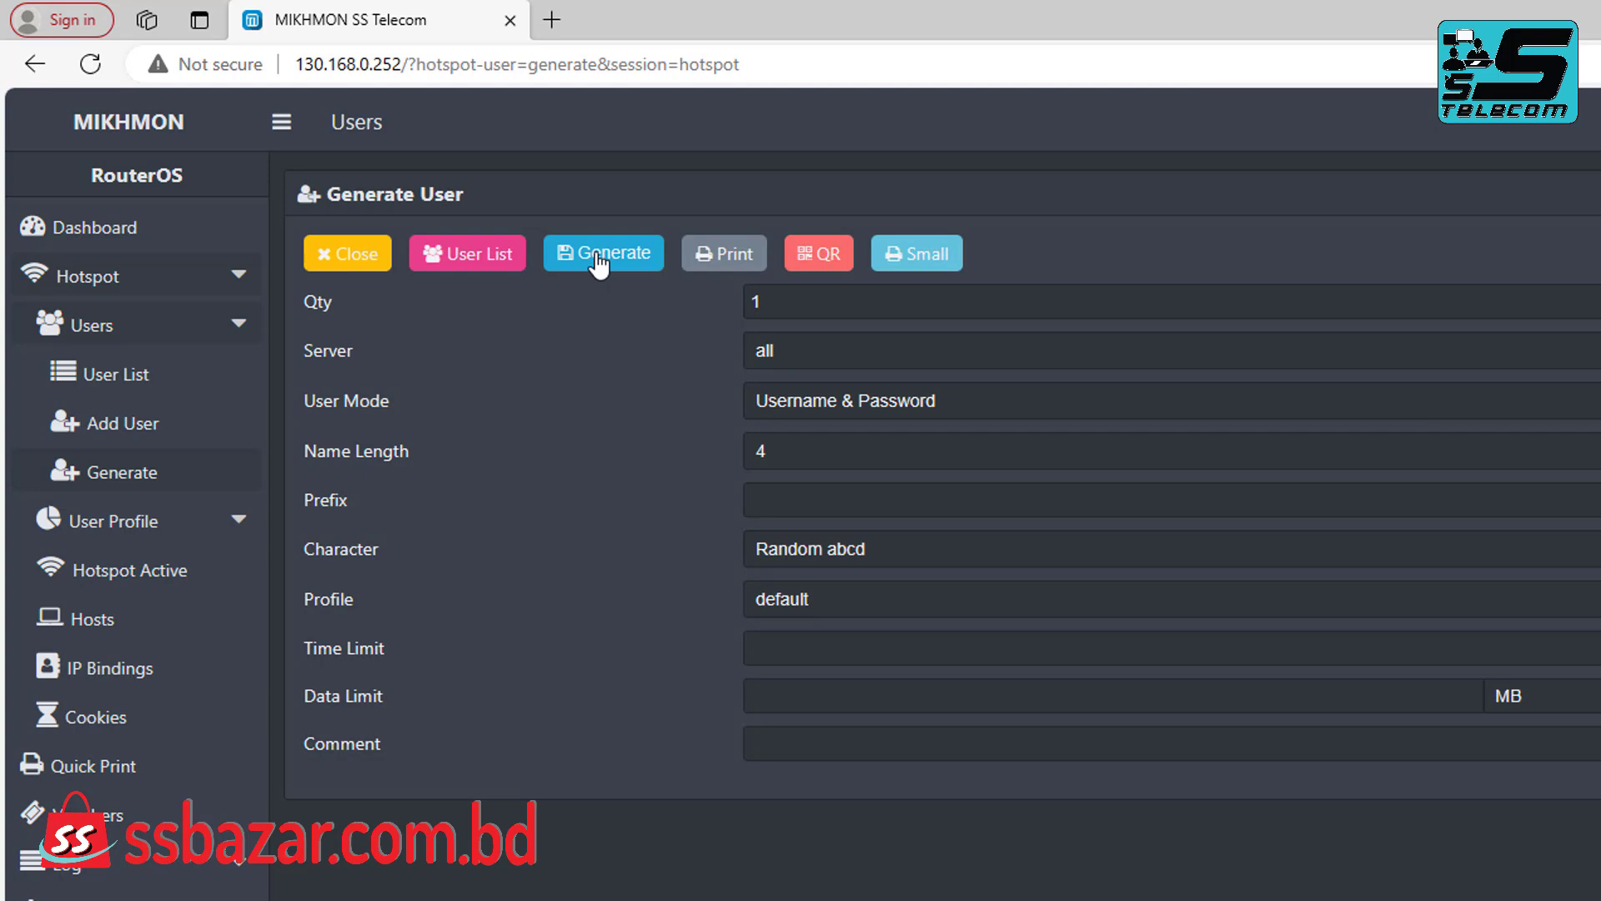
left_click(717, 265)
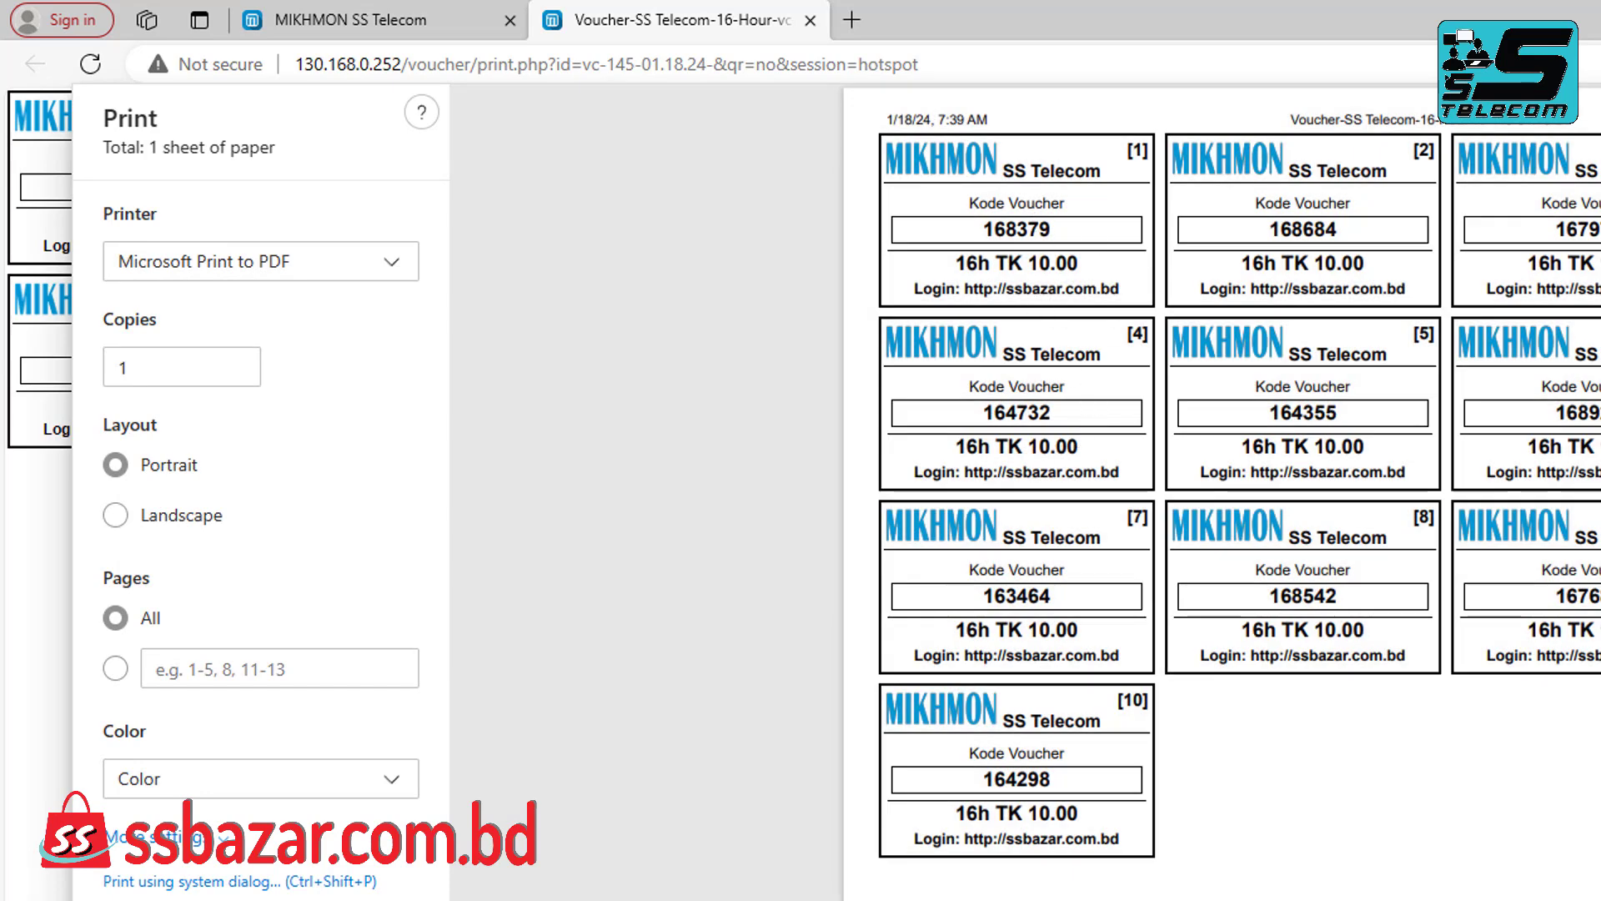
key("Escape")
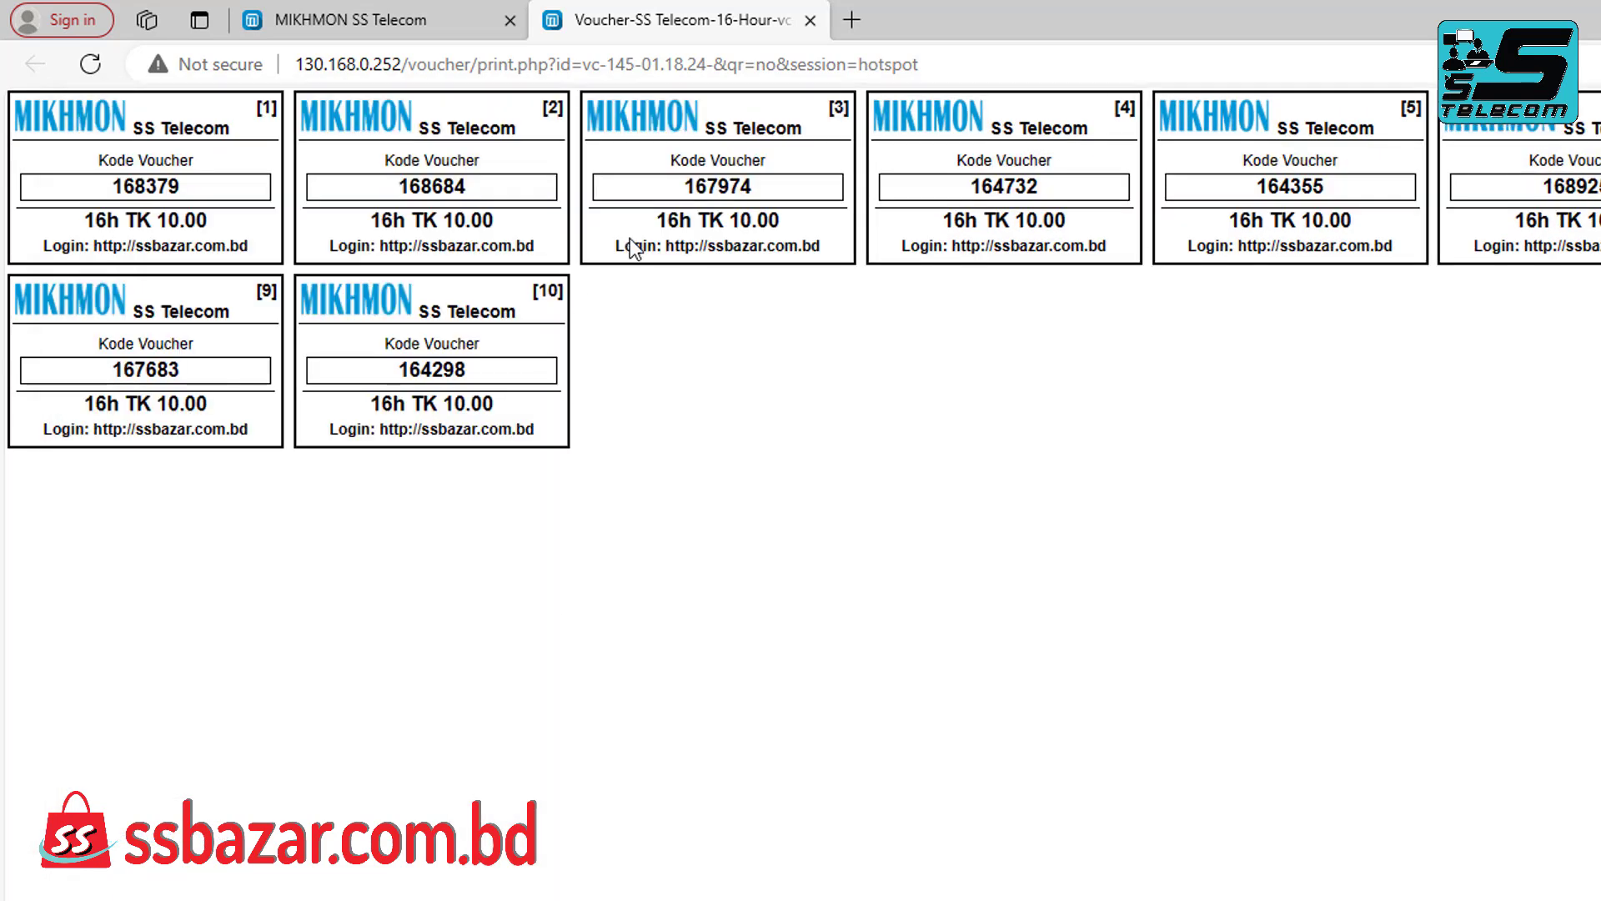
left_click(805, 20)
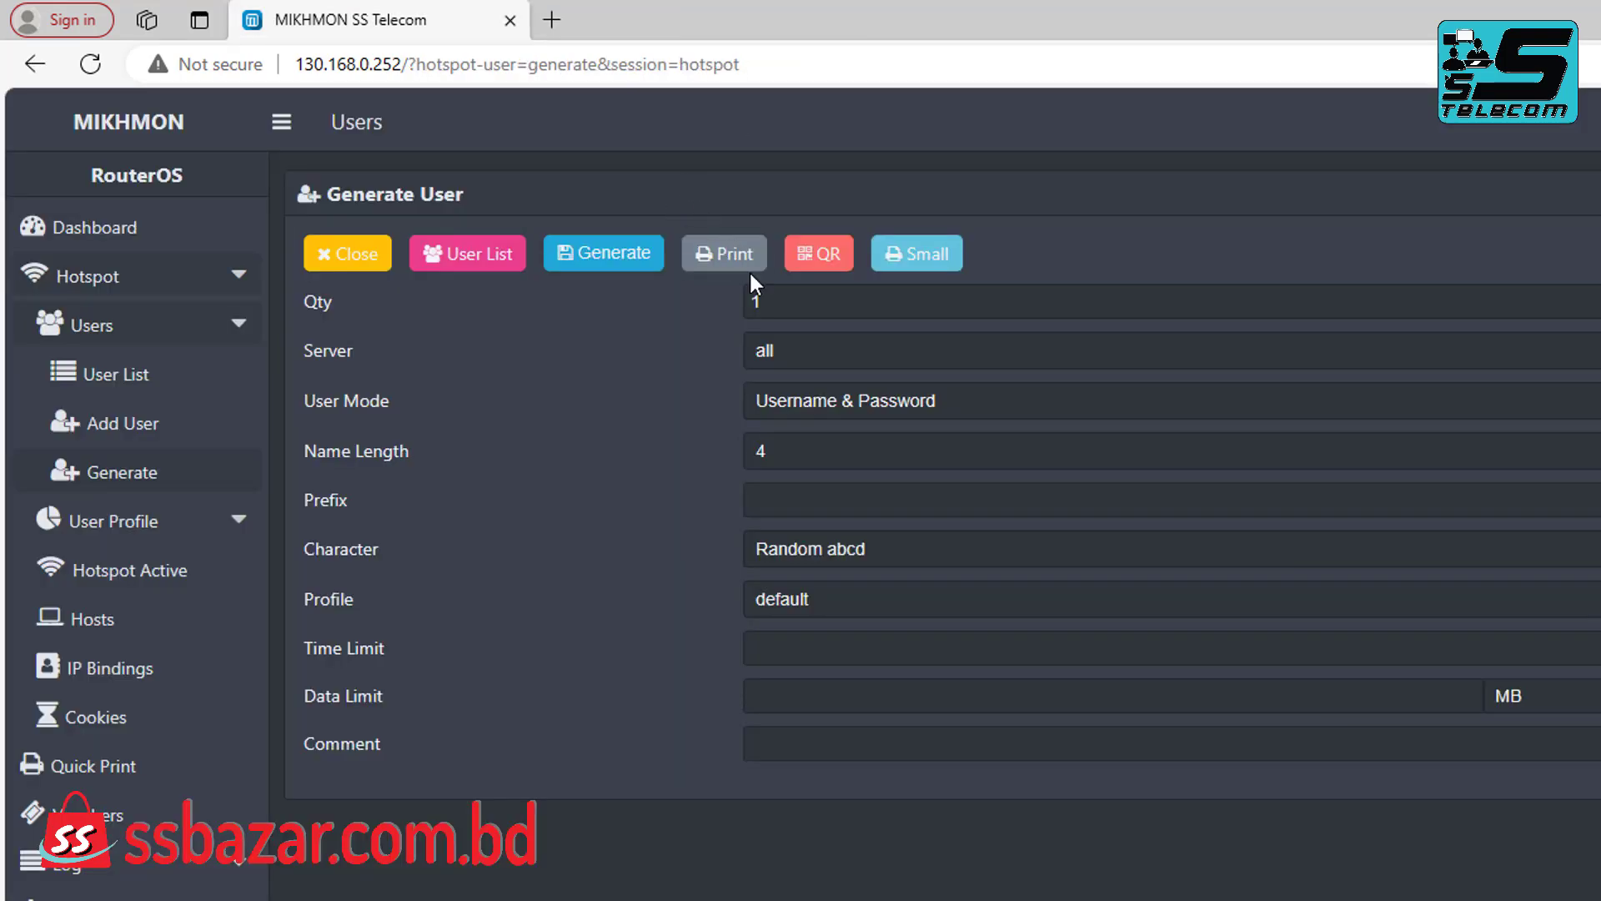
Open the QR voucher sheet, inspect voucher [3]'s 16-prefixed code, then close the sheet.
left_click(820, 257)
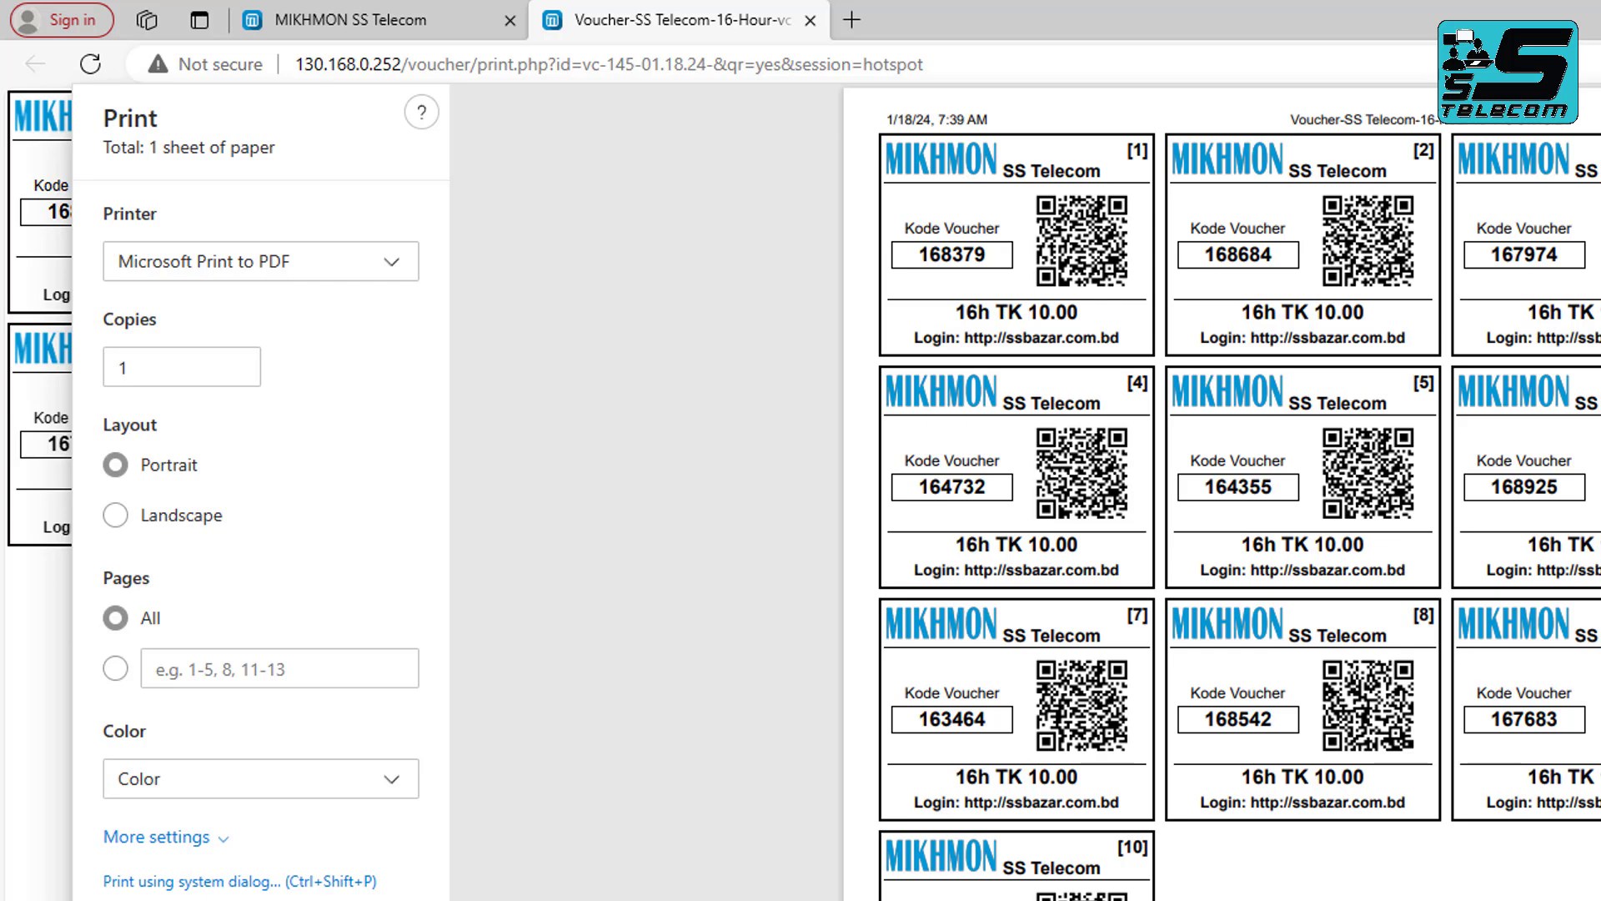
key("Escape")
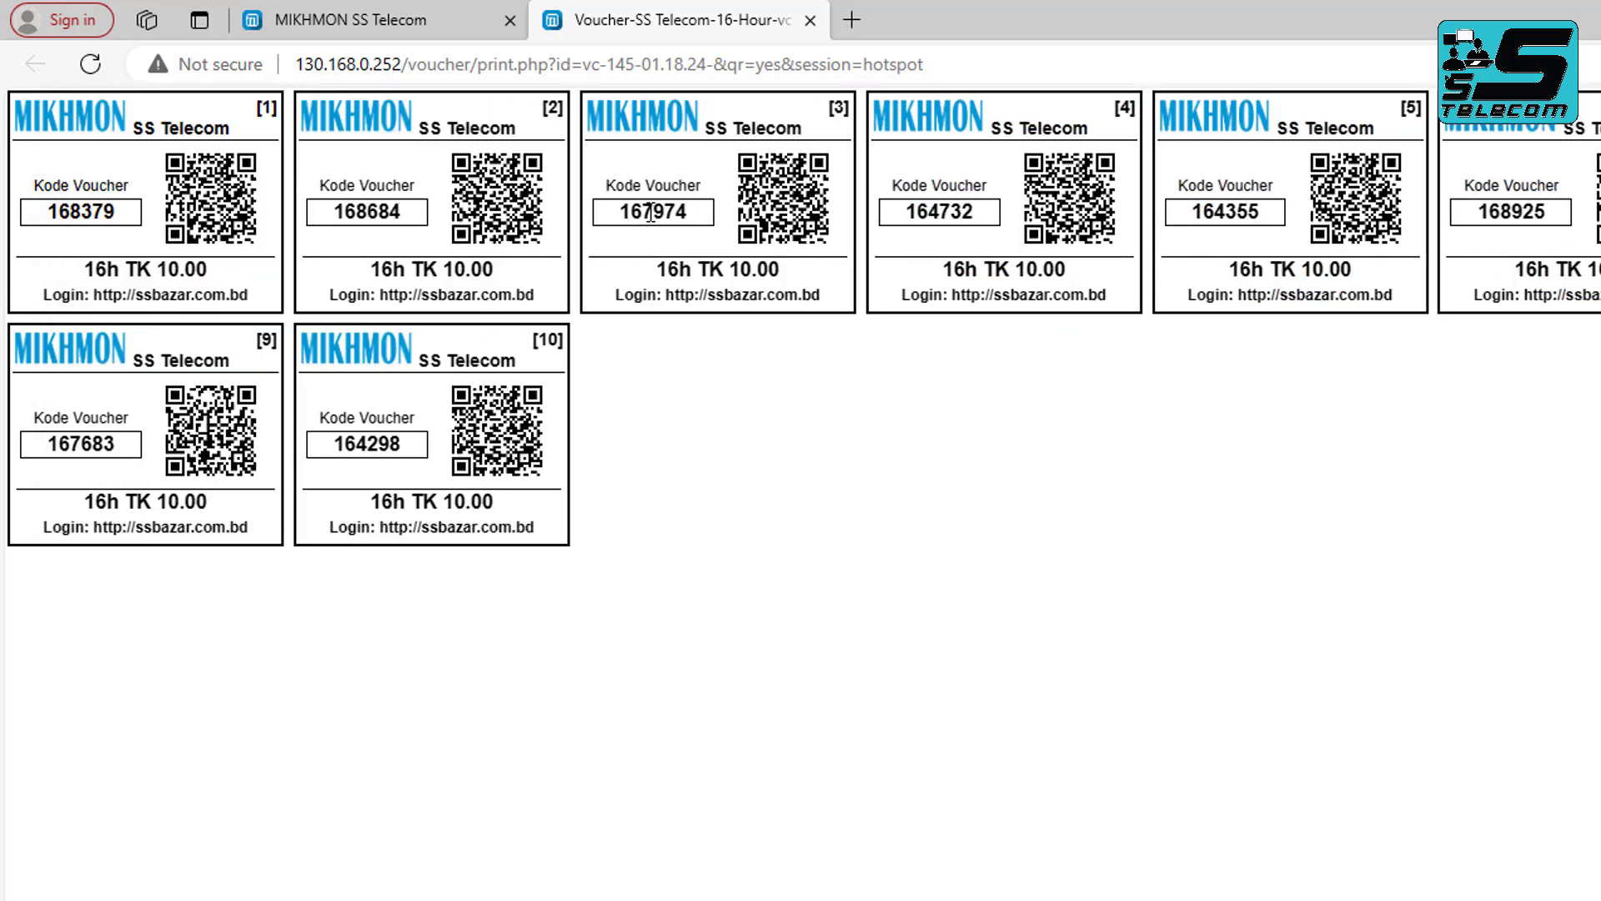
left_click_drag(648, 211, 705, 215)
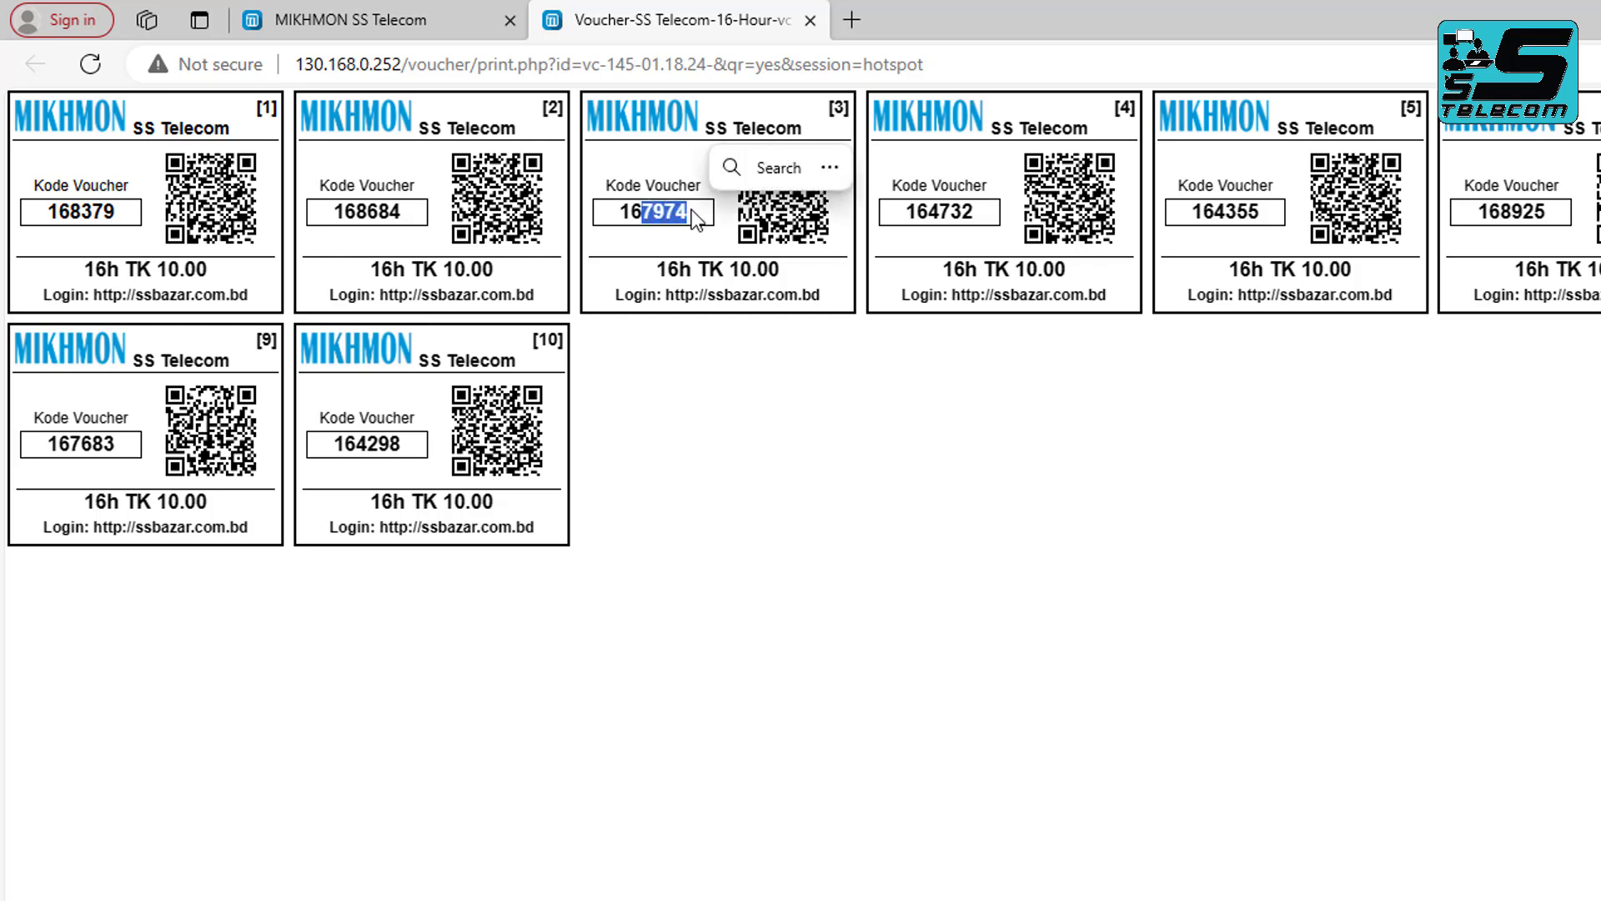
left_click(643, 211)
left_click(628, 214)
left_click_drag(623, 212, 644, 214)
left_click(646, 217)
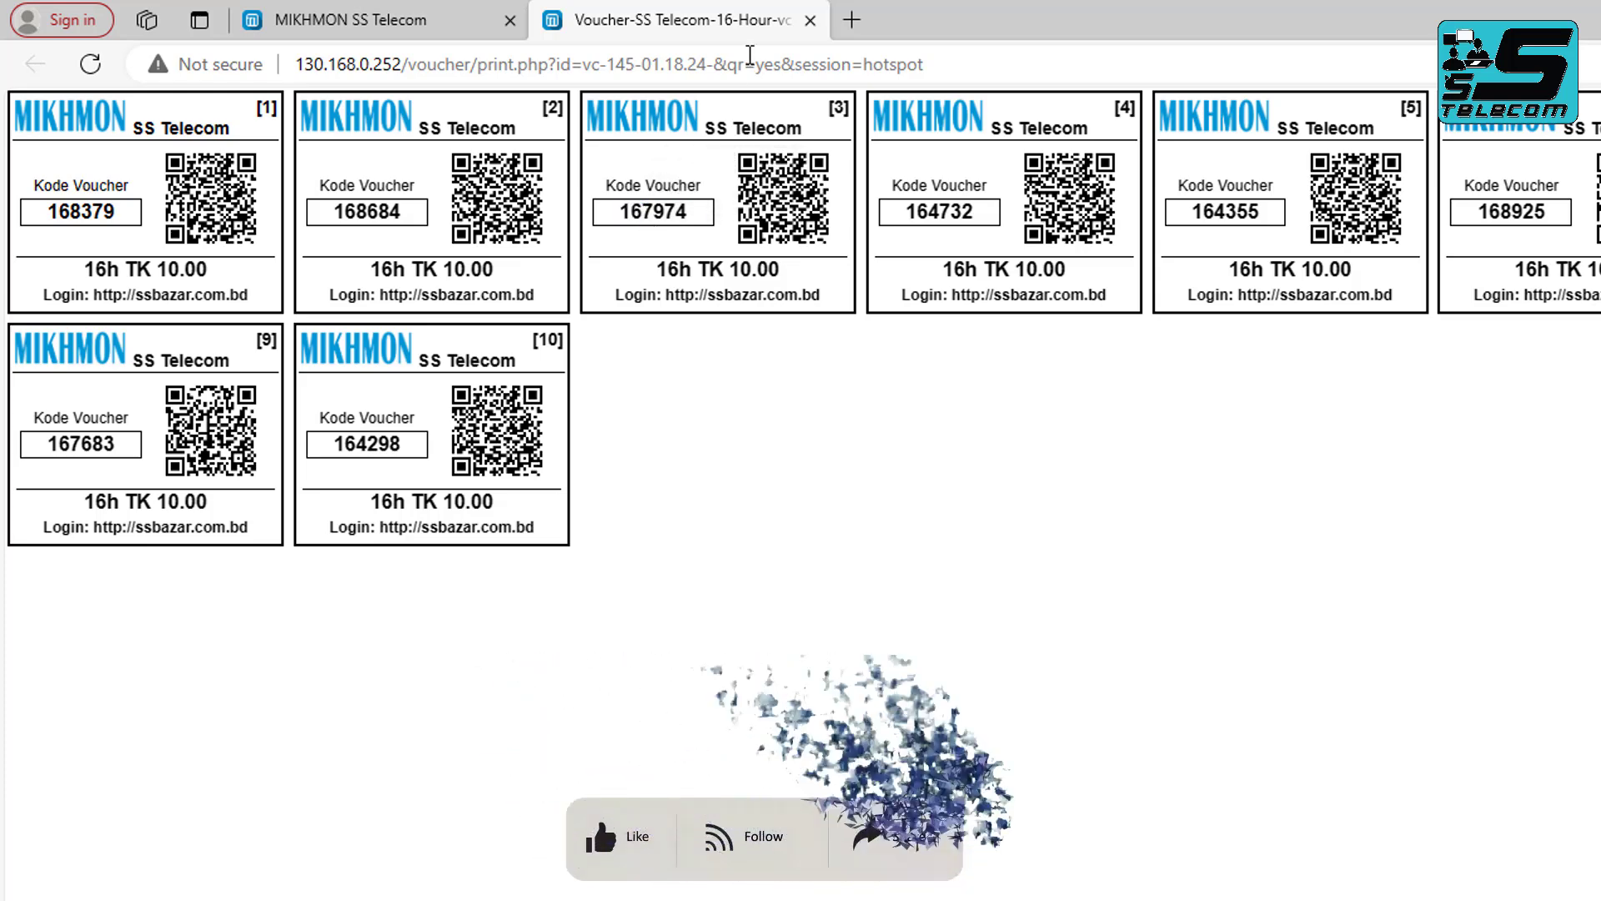
left_click(809, 20)
Open the small-format print sheet of the ten 16h TK 10.00 vouchers with Save as PDF as printer.
left_click(935, 260)
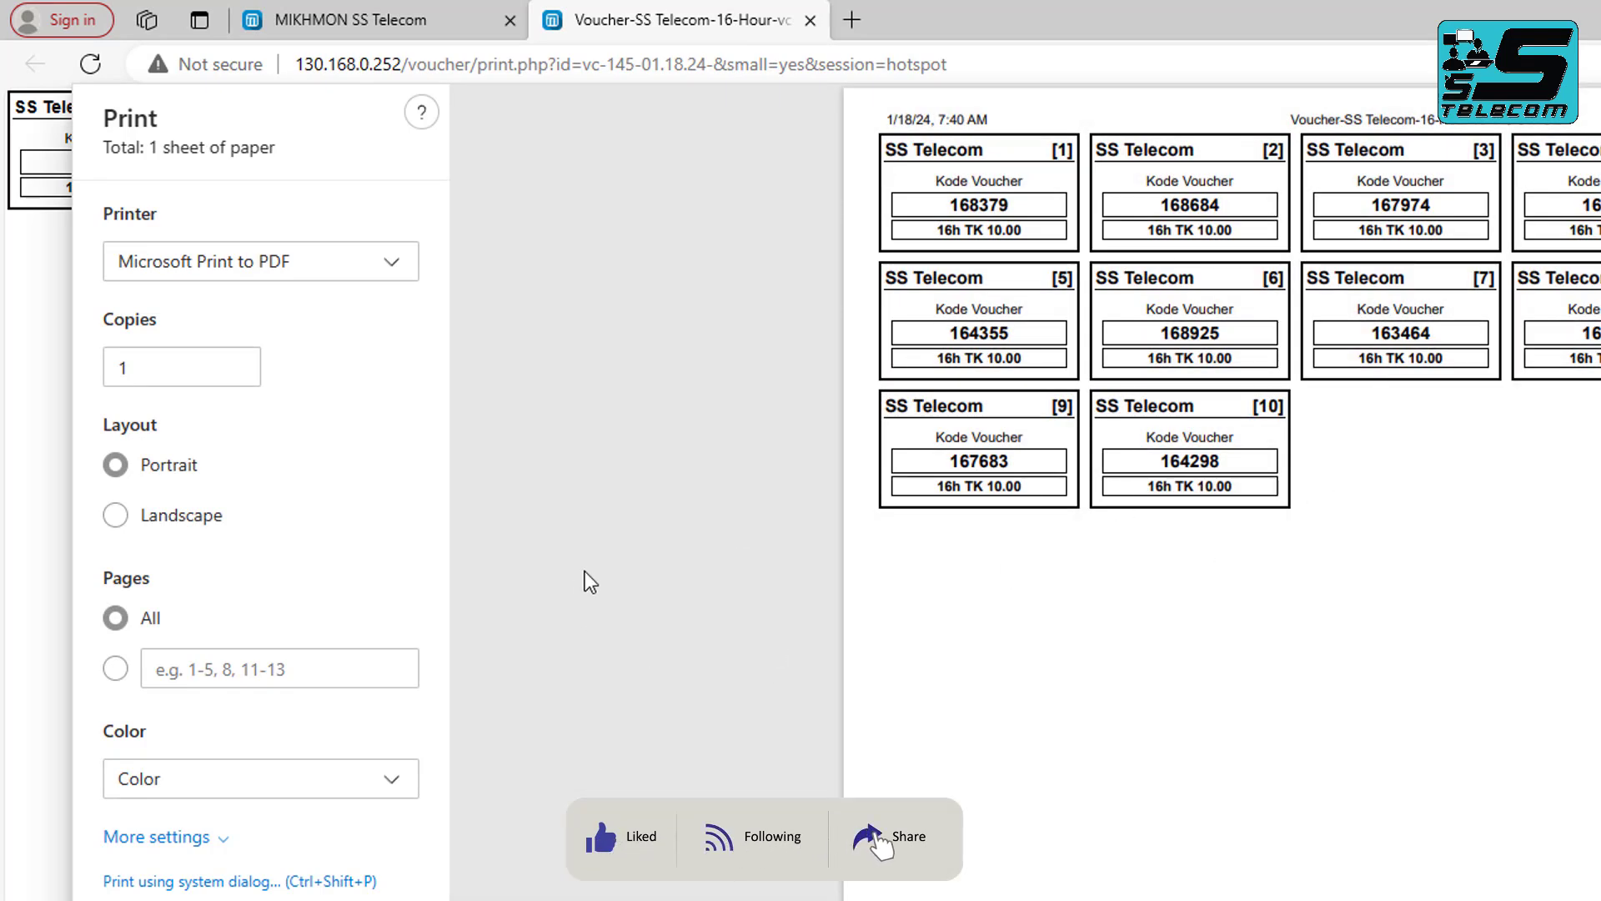
left_click(254, 260)
left_click(239, 327)
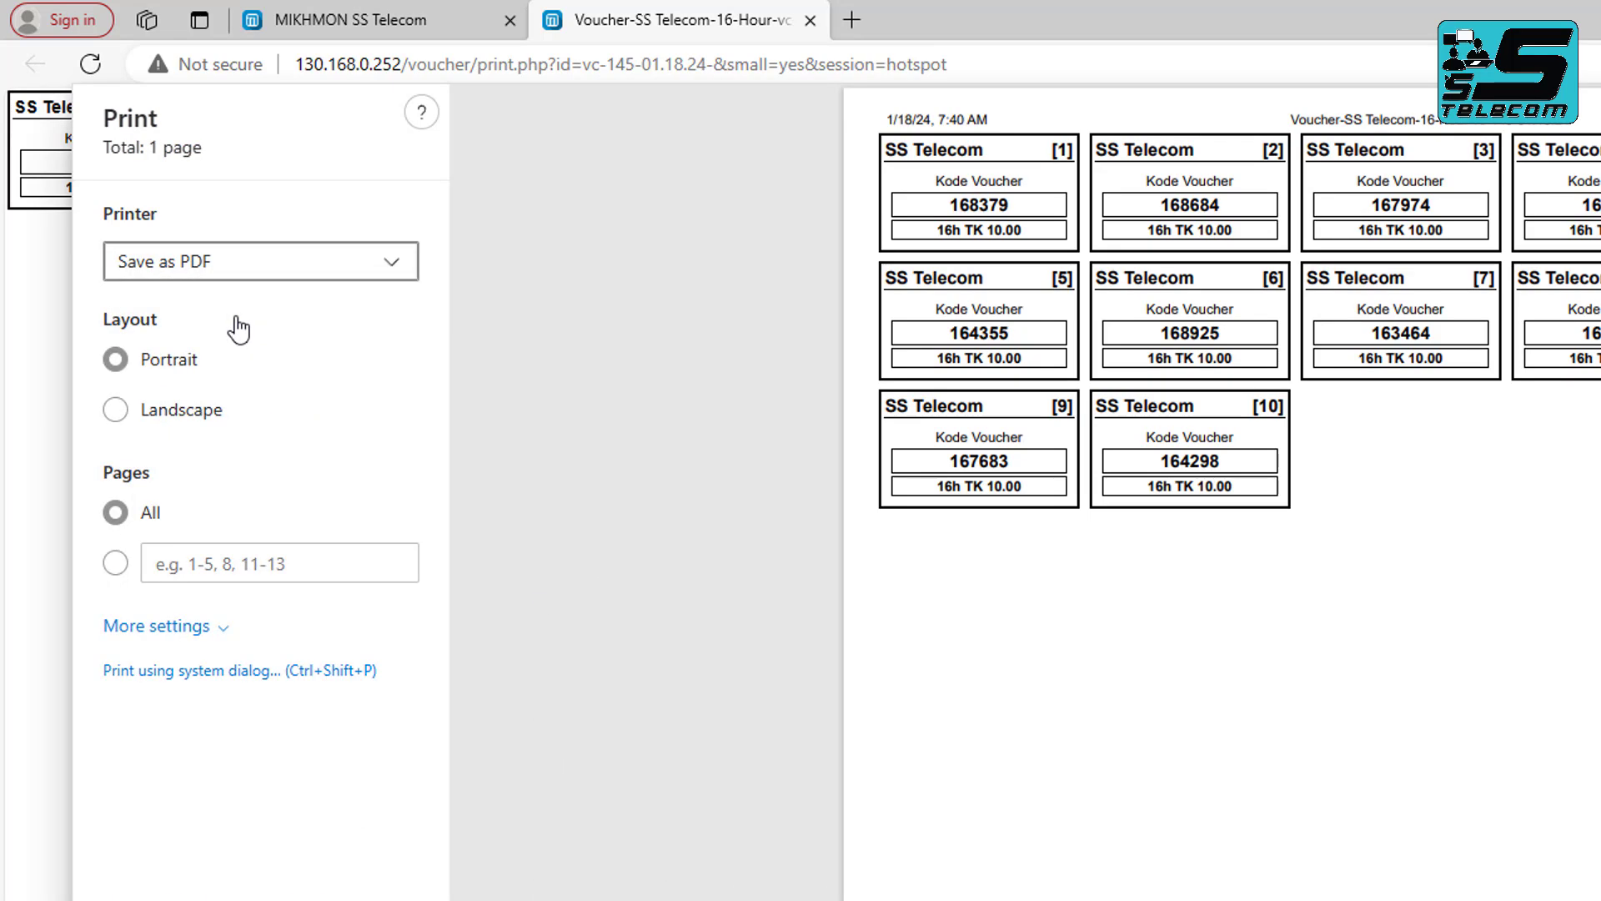